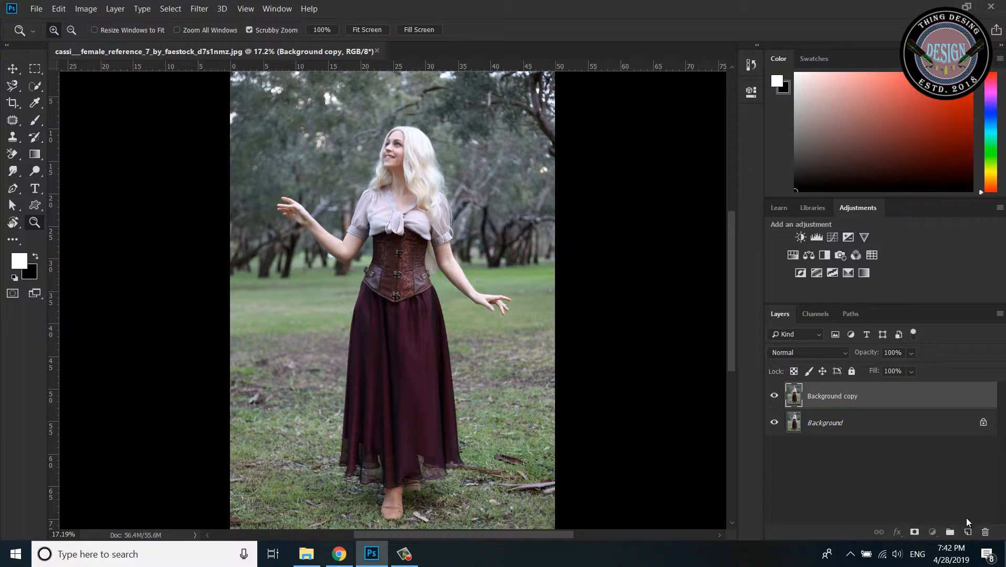
Step: Rename the upper background copy layer as "model" and the copy below it as "blur"
double_click(850, 395)
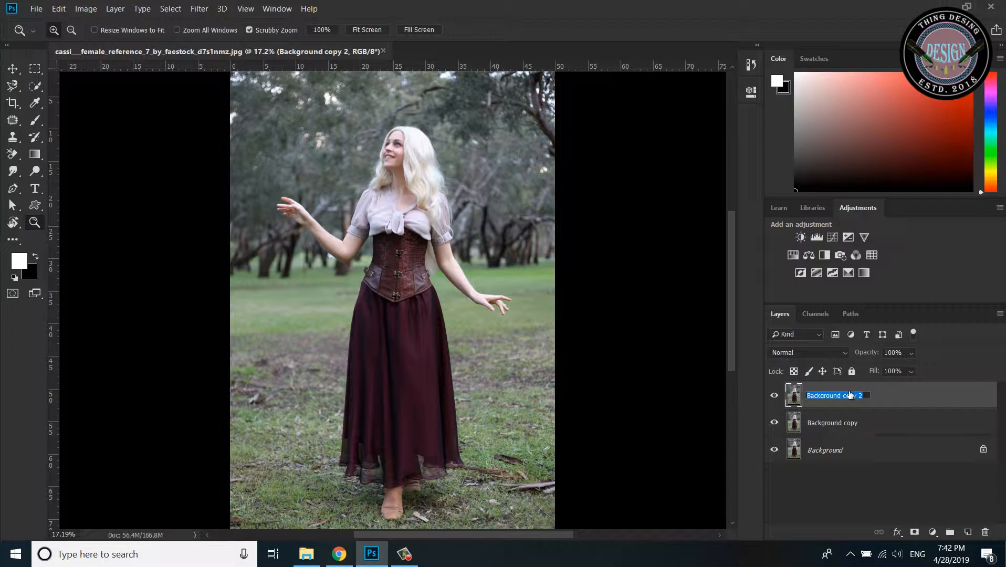
type("model")
key("Return")
double_click(838, 421)
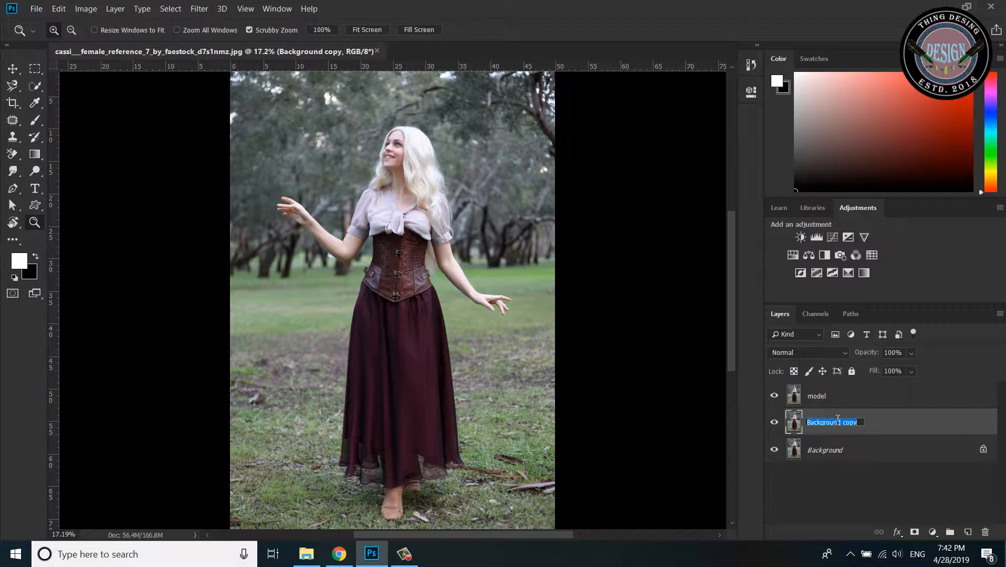
type("blur")
left_click(855, 493)
Step: On the model layer, select the woman's long skirt using the Quick Selection tool with a brush size of 250
left_click(838, 396)
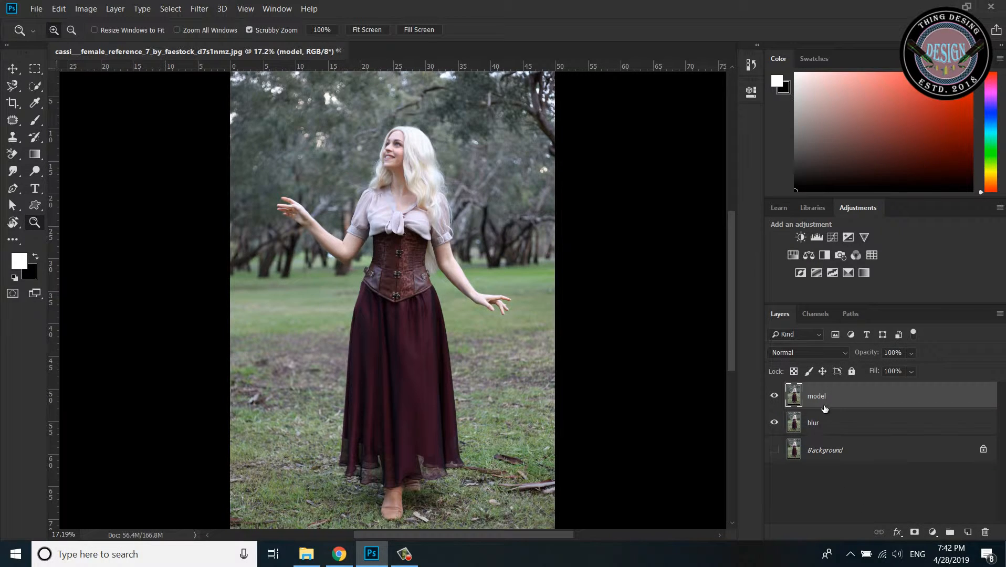
left_click(32, 88)
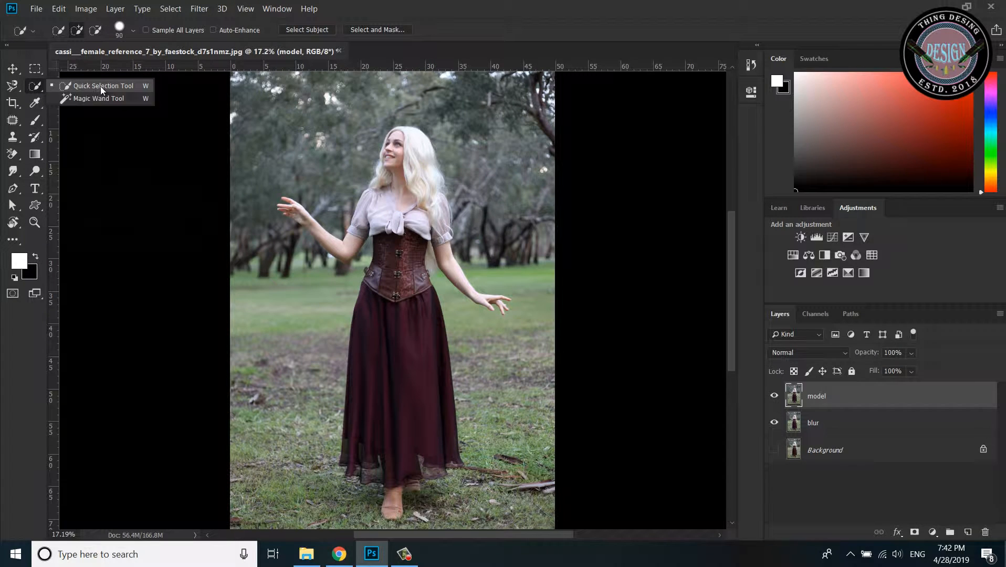
left_click(101, 87)
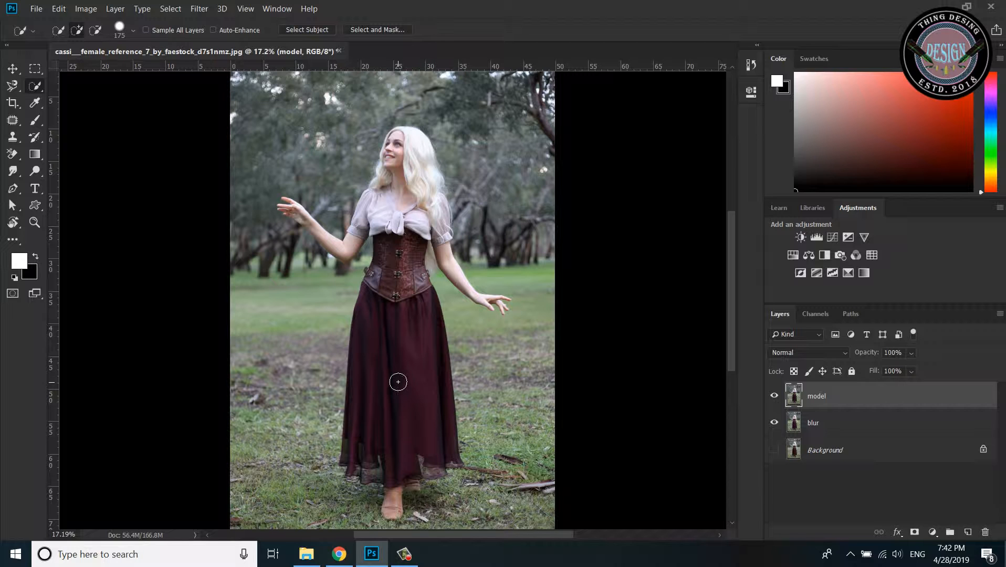
key("bracketright")
key("bracketright")
left_click_drag(398, 393, 400, 410)
Step: Add both boots below the skirt hem to the selection using a smaller Quick Selection brush
key("z")
left_click_drag(394, 458, 442, 460)
left_click_drag(427, 460, 455, 352)
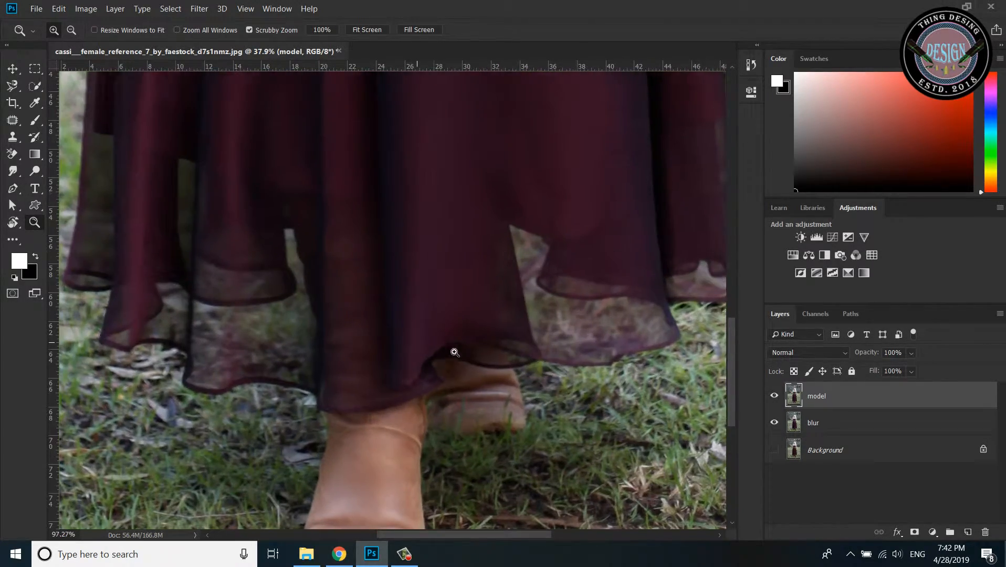
left_click_drag(406, 319, 407, 206)
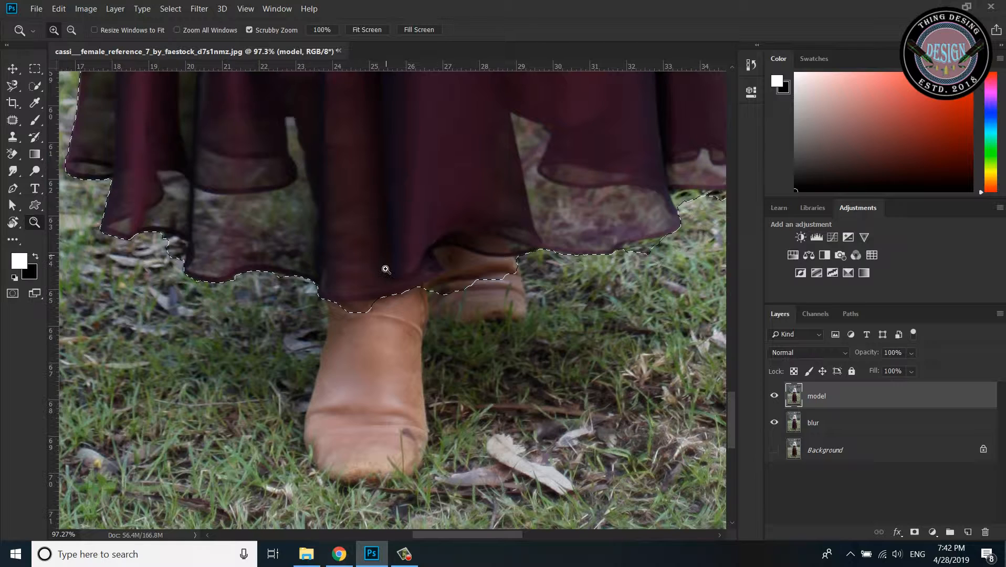
left_click(34, 85)
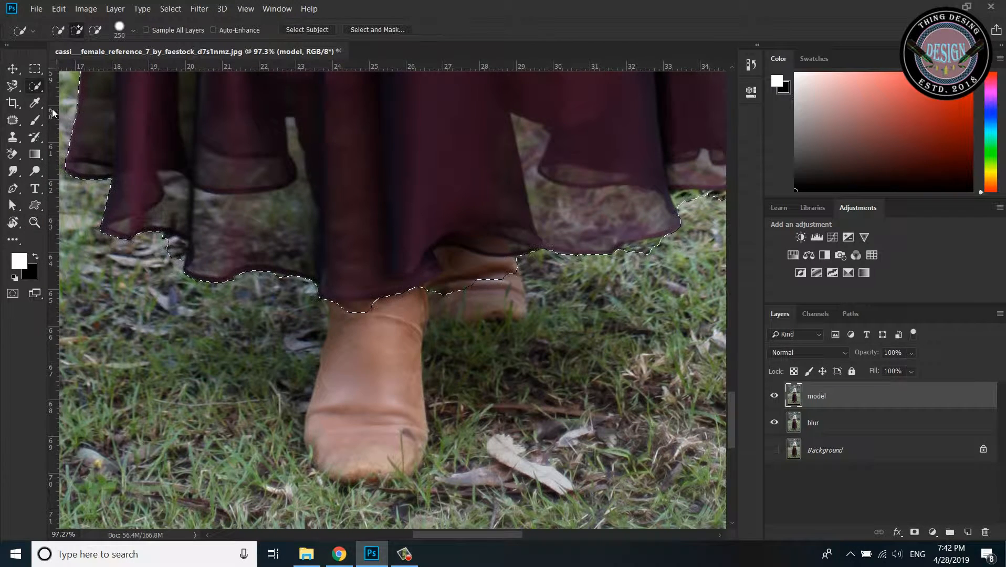
key("bracketleft")
key("bracketleft")
key("bracketleft")
key("bracketleft")
key("bracketleft")
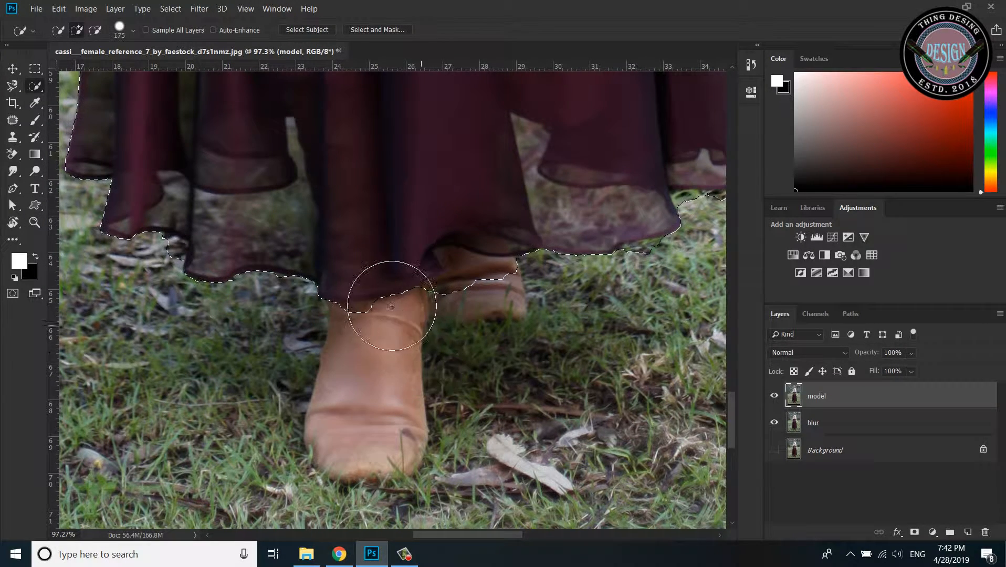
key("bracketleft")
key("bracketleft")
key("bracketleft")
mouse_move(374, 280)
left_mouse_down()
mouse_move(374, 332)
mouse_move(497, 247)
mouse_move(493, 288)
left_mouse_up()
Step: Subtract the grass beside the rear boot from the selection with a brush size of 50
key("bracketleft")
key("bracketleft")
key("bracketleft")
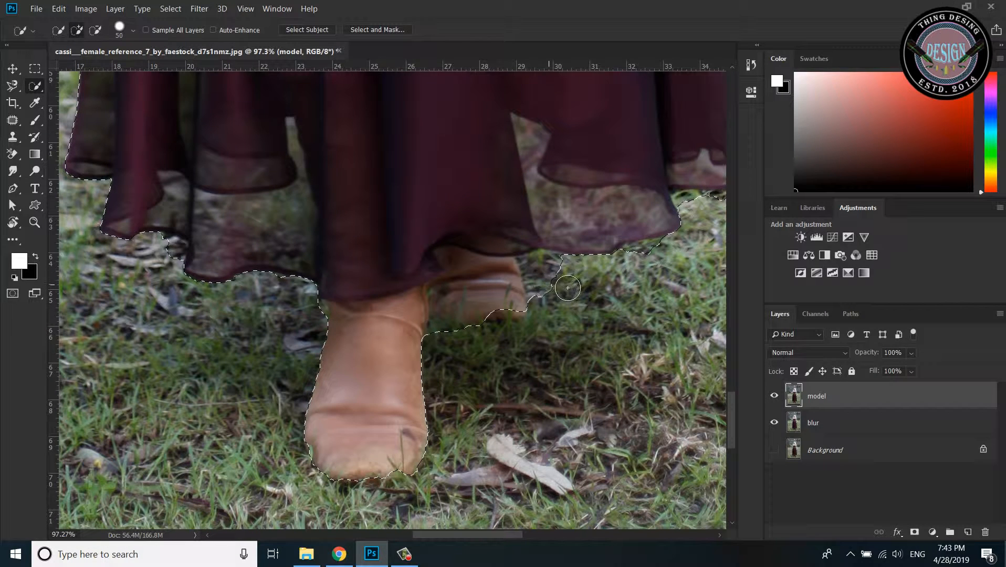
left_click(559, 282, "alt")
mouse_move(560, 283)
left_mouse_down()
mouse_move(546, 268)
mouse_move(544, 294)
left_mouse_up()
Step: Extend the selection upward from the skirt over the corset, the blouse and the lower face
key("space")
left_click_drag(469, 226, 409, 265)
key("ctrl+space")
left_click_drag(429, 406, 418, 478)
left_click_drag(436, 257, 417, 427)
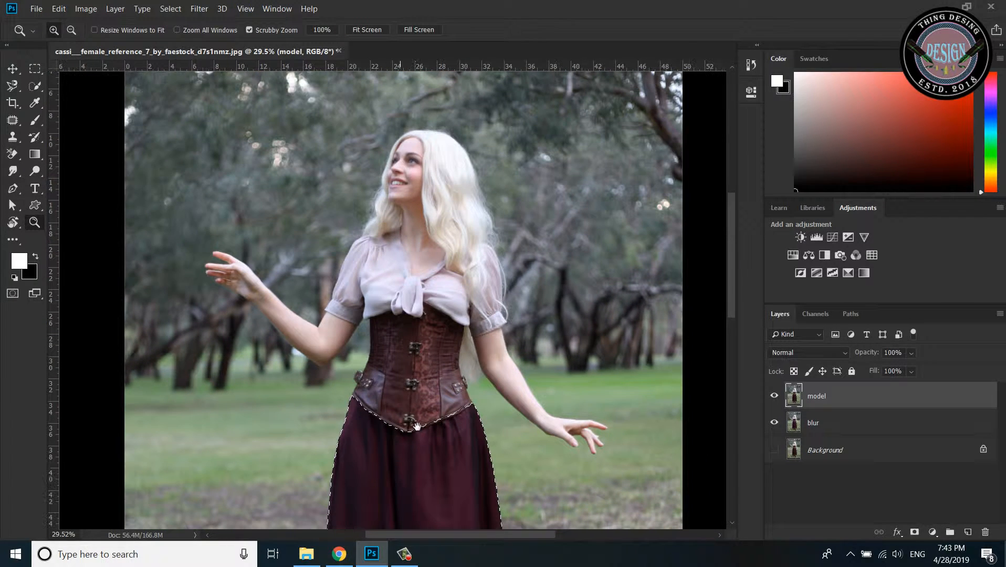
left_click(34, 85)
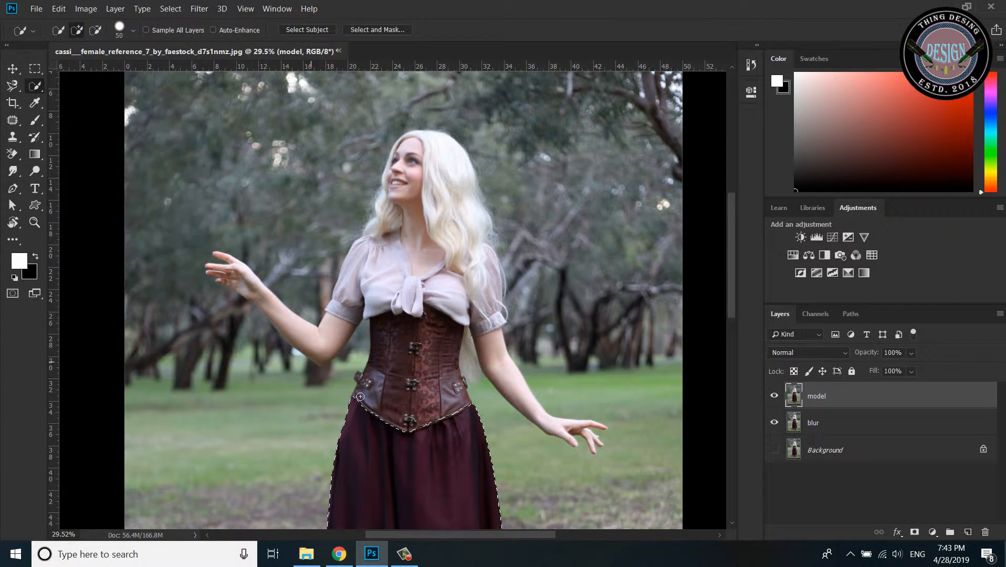
left_click_drag(406, 422, 413, 378)
left_click_drag(414, 317, 417, 231)
Step: Add the raised arm's sleeve cuff and upper arm to the selection
key("z")
left_click_drag(424, 258, 453, 259)
left_click_drag(370, 298, 429, 268)
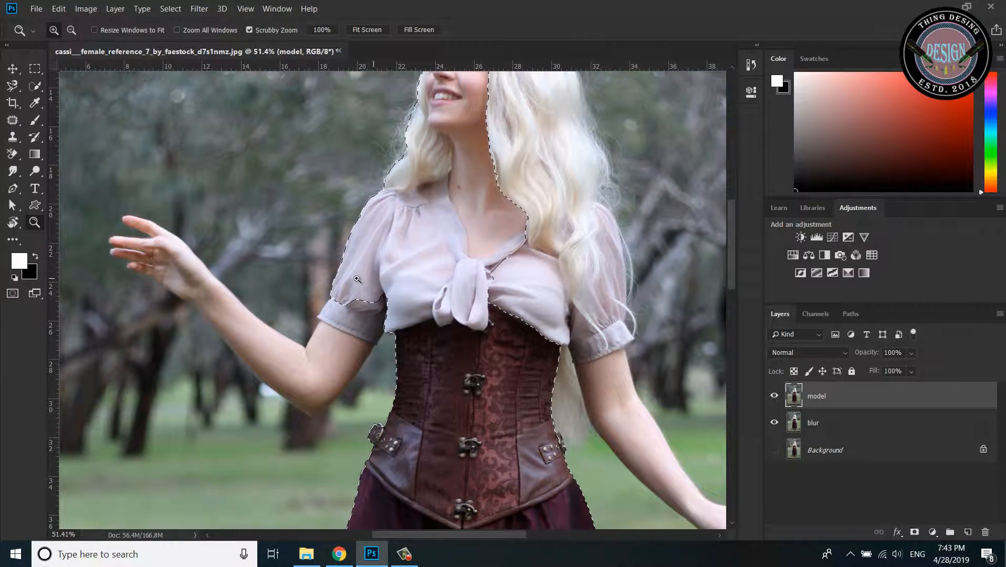
key("w")
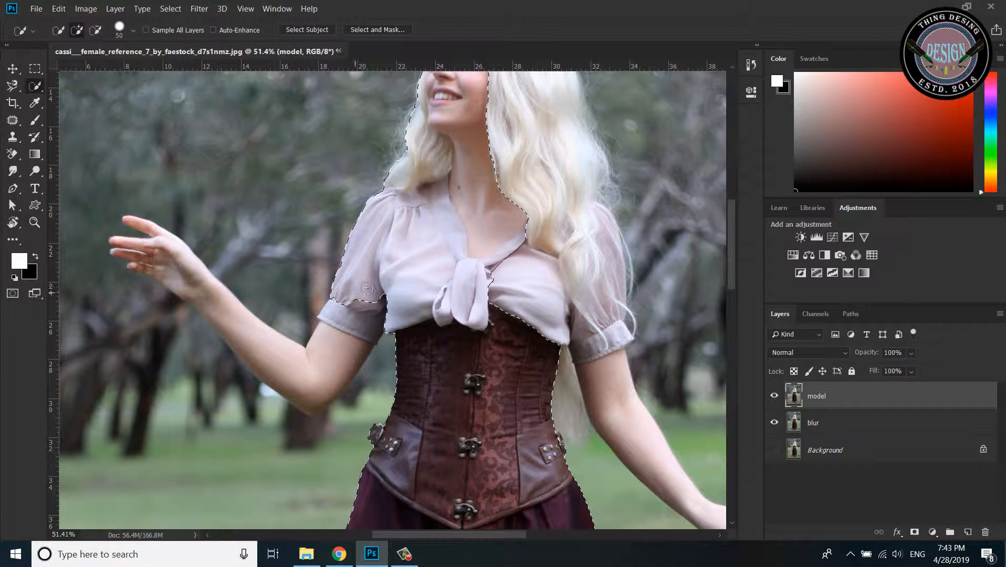
mouse_move(366, 288)
left_mouse_down()
mouse_move(309, 405)
mouse_move(323, 395)
left_mouse_up()
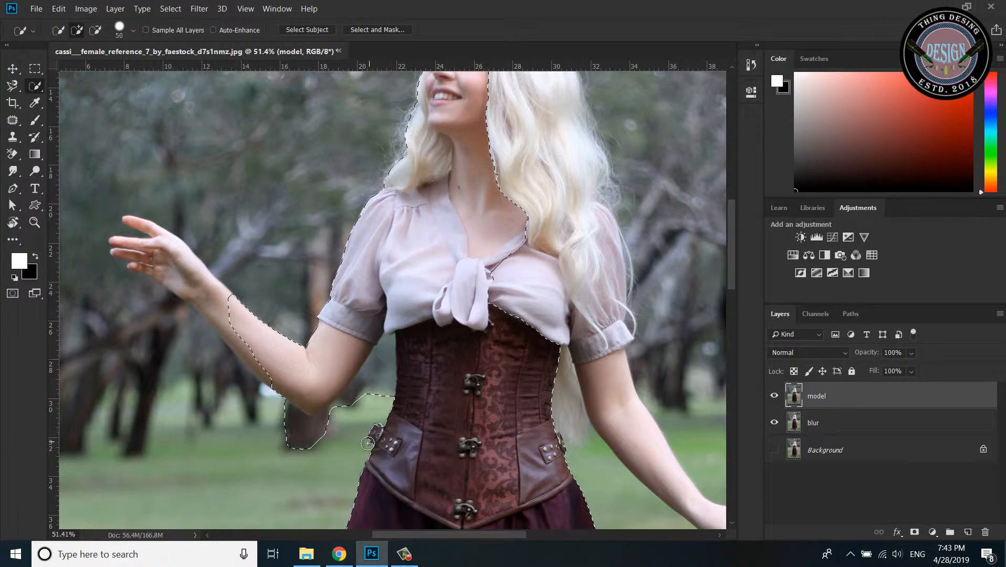
Step: Subtract the background between the raised arm and corset, and below the elbow, from the selection
mouse_move(380, 387)
left_mouse_down()
mouse_move(389, 382)
mouse_move(361, 393)
left_mouse_up()
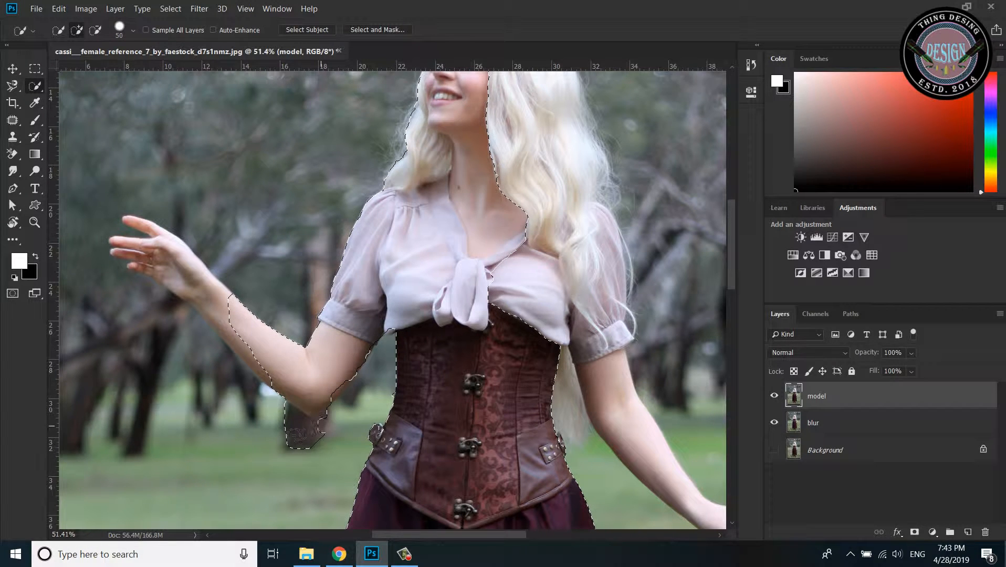
left_click_drag(294, 434, 288, 427)
left_click(338, 377)
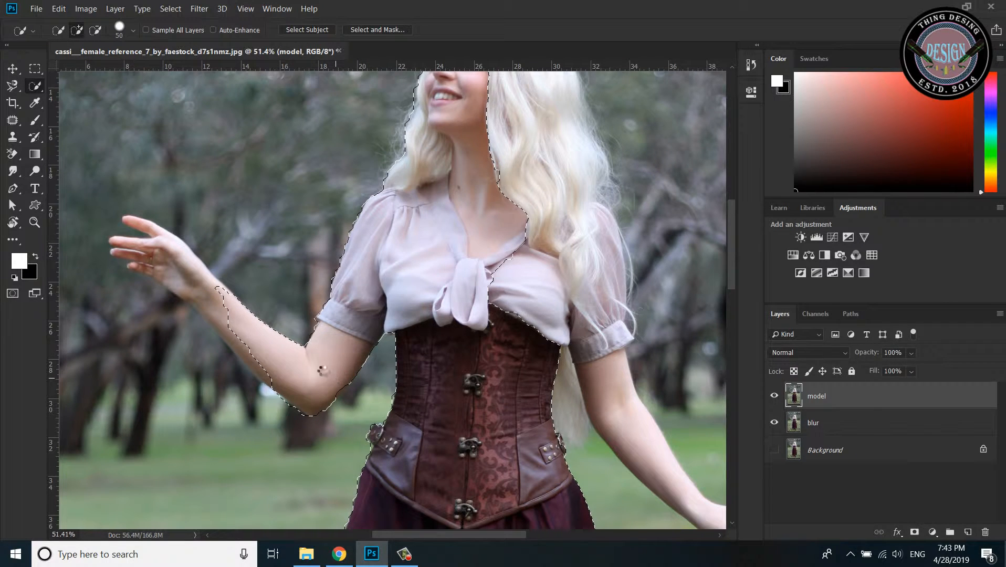
Step: Add the raised forearm and hand to the selection, covering the index finger with a brush size of 20
mouse_move(318, 371)
left_mouse_down()
mouse_move(275, 356)
mouse_move(269, 372)
mouse_move(162, 243)
left_mouse_up()
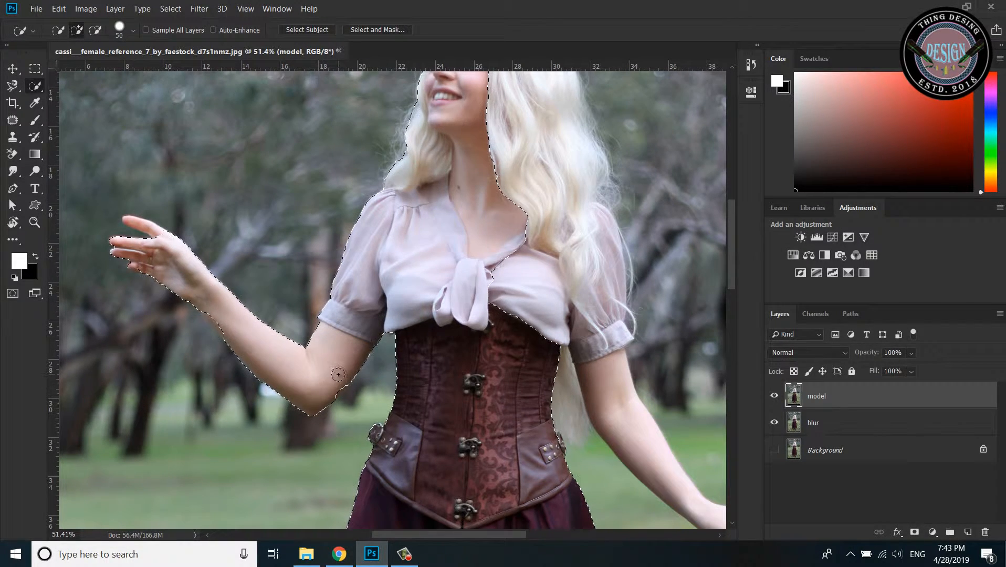
key("bracketleft")
key("bracketleft")
key("bracketleft")
key("bracketleft")
key("bracketleft")
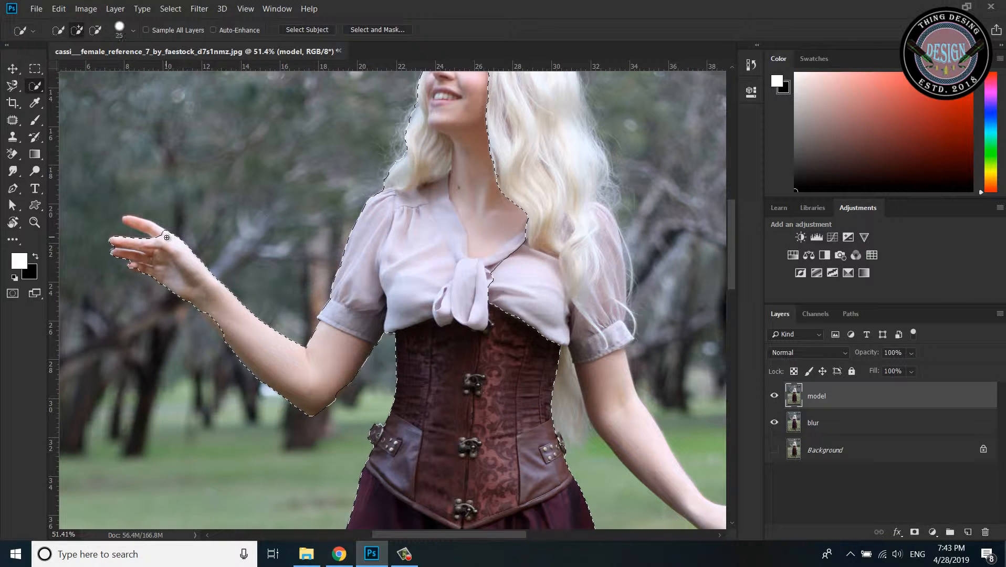
key("bracketleft")
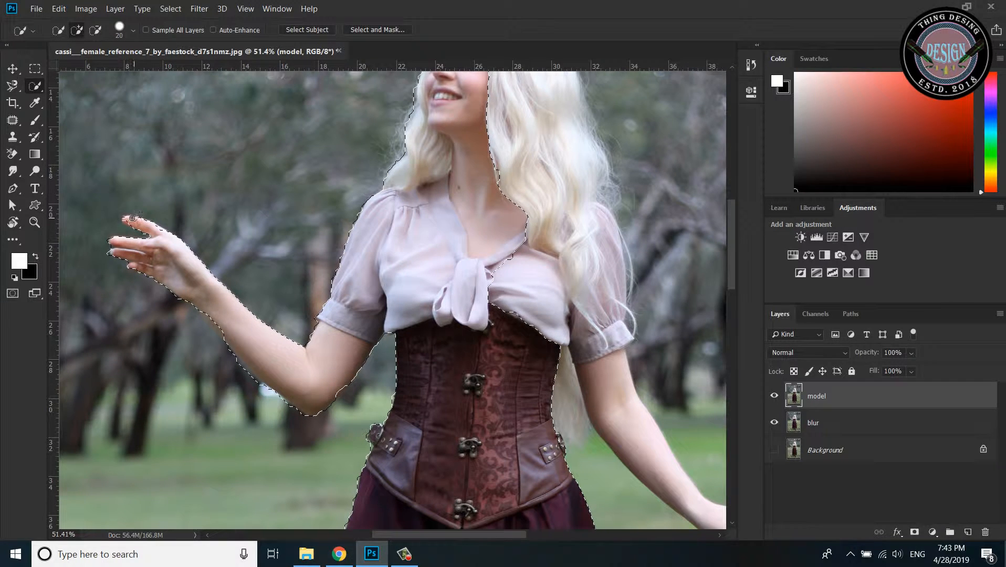
left_click(131, 218)
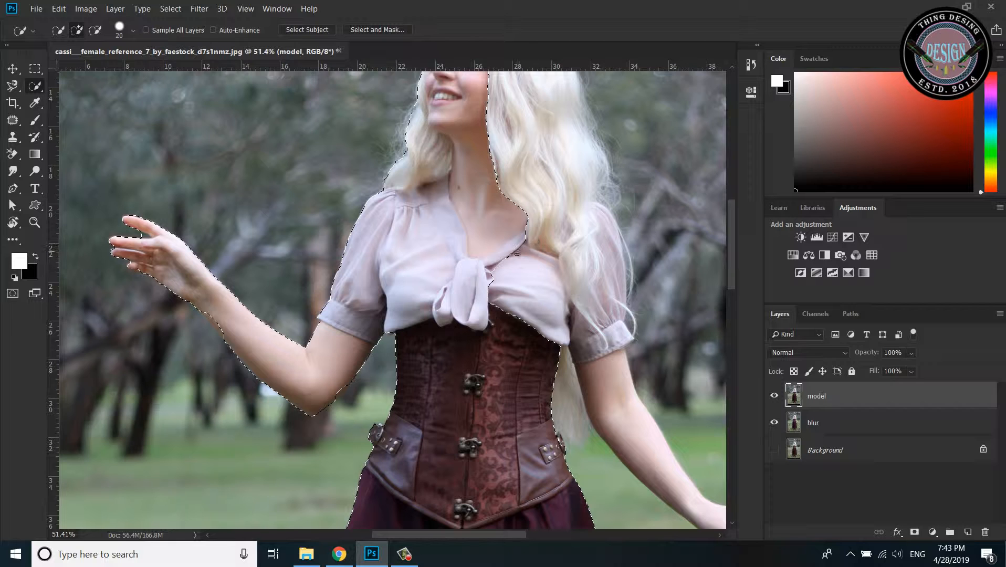
Step: Add the rest of the face and the blonde hair to the selection with a brush size of 60
key("space")
left_click_drag(516, 253, 379, 341)
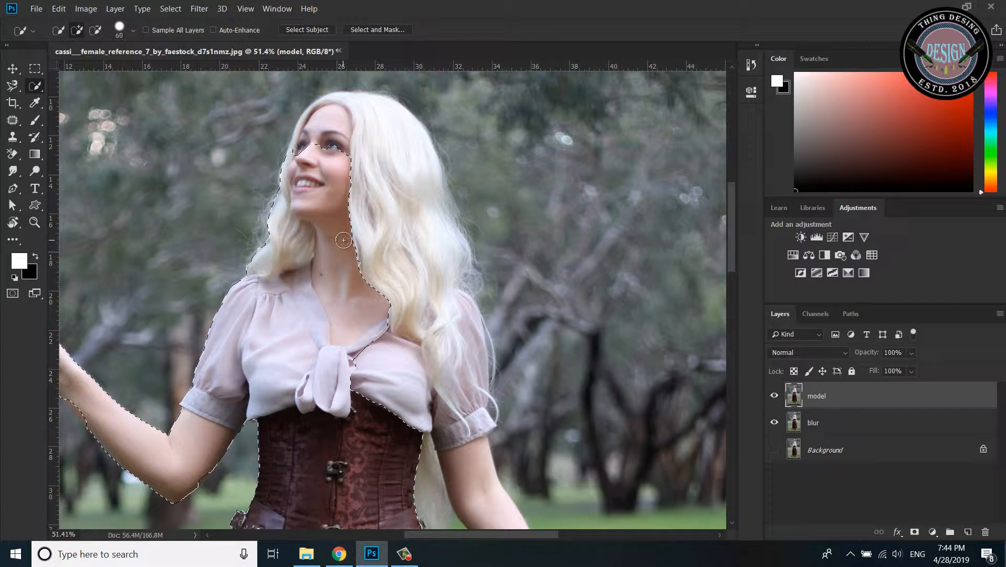
mouse_move(343, 240)
left_mouse_down()
mouse_move(358, 201)
mouse_move(355, 145)
left_mouse_up()
Step: Add the other sleeve, the hair behind the corset and the lowered arm to the selection
mouse_move(437, 352)
left_mouse_down()
mouse_move(321, 207)
mouse_move(325, 175)
left_mouse_up()
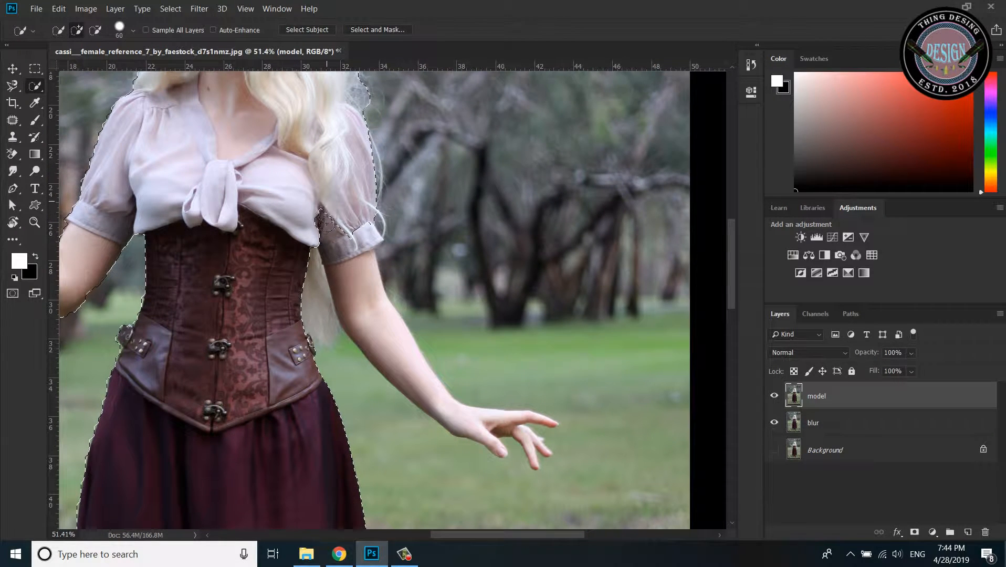
left_click_drag(326, 224, 326, 251)
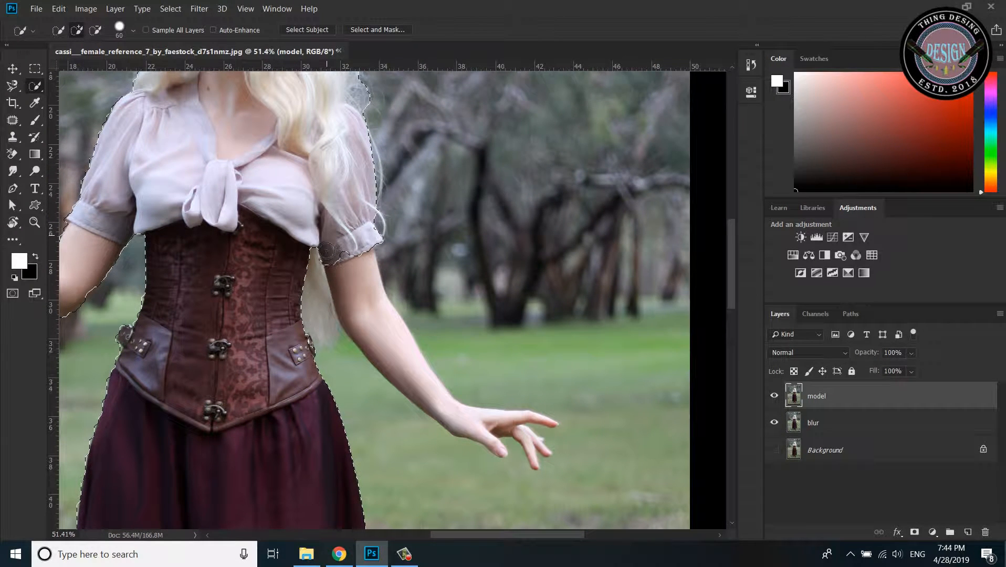
left_click(312, 281)
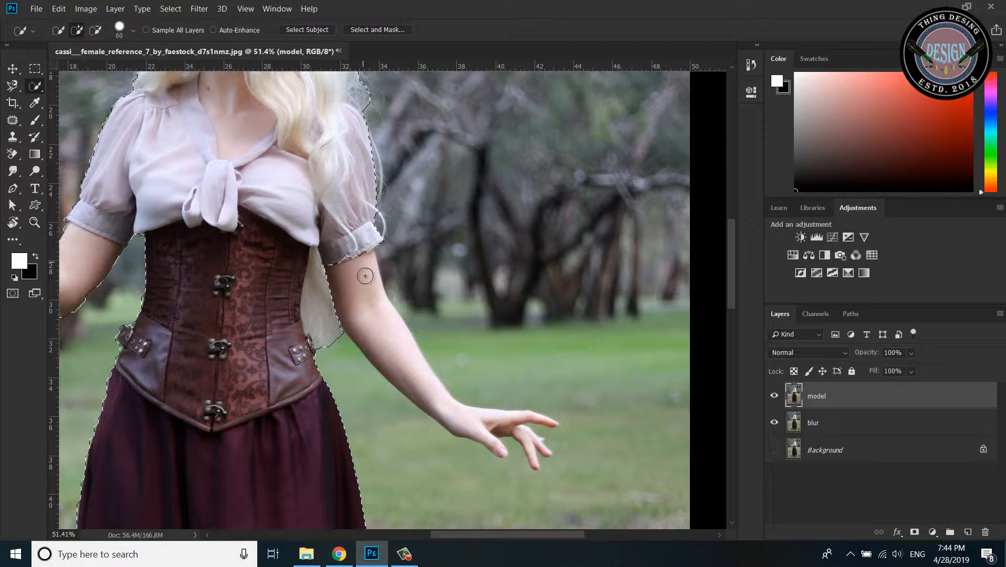
mouse_move(366, 274)
left_mouse_down()
mouse_move(366, 294)
mouse_move(424, 387)
mouse_move(354, 266)
left_mouse_up()
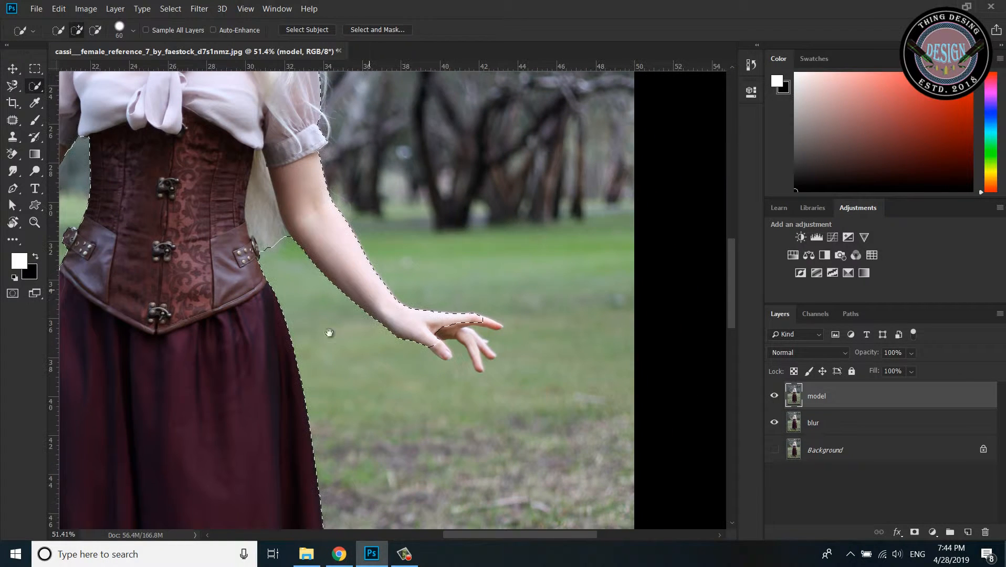
Step: Add the thumb and fingers of the lowered hand to the selection with a brush size of 30
left_click(37, 223)
left_click_drag(461, 345, 520, 349)
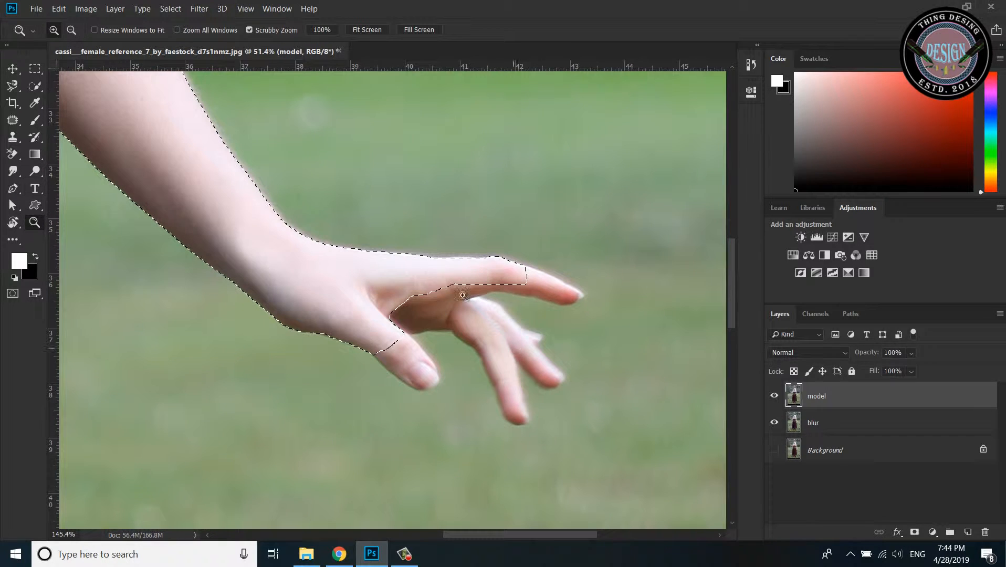
left_click(34, 86)
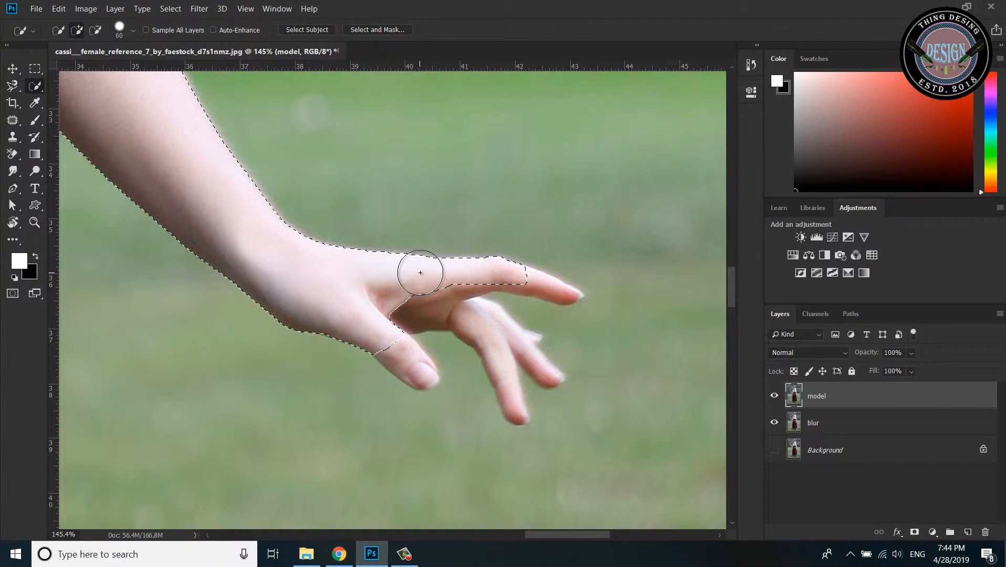
key("bracketleft")
key("bracketleft")
key("bracketleft")
mouse_move(423, 288)
left_mouse_down()
mouse_move(400, 327)
mouse_move(406, 360)
mouse_move(387, 353)
mouse_move(420, 368)
mouse_move(435, 325)
mouse_move(462, 318)
mouse_move(489, 343)
mouse_move(514, 404)
mouse_move(517, 372)
left_mouse_up()
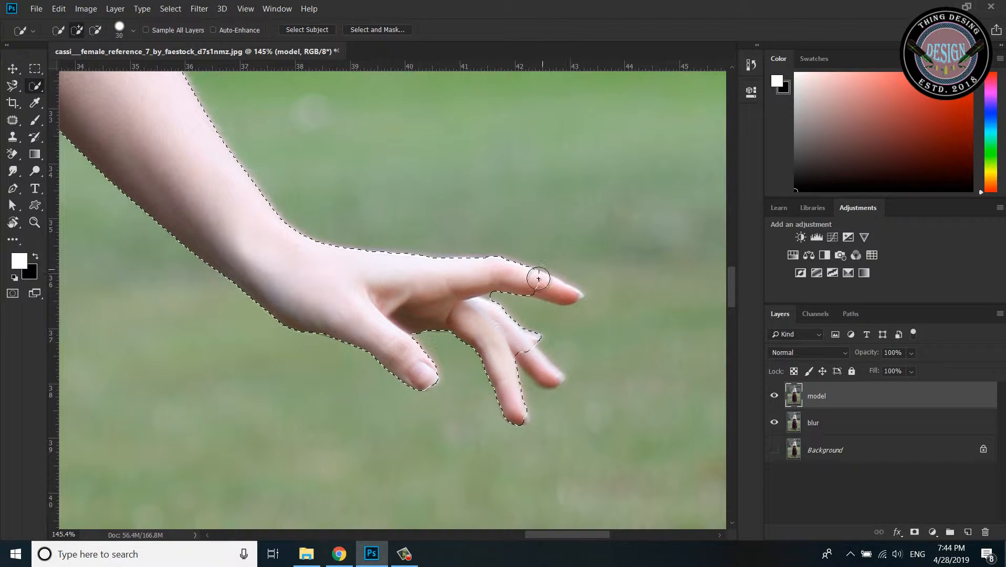
left_click_drag(537, 291, 561, 296)
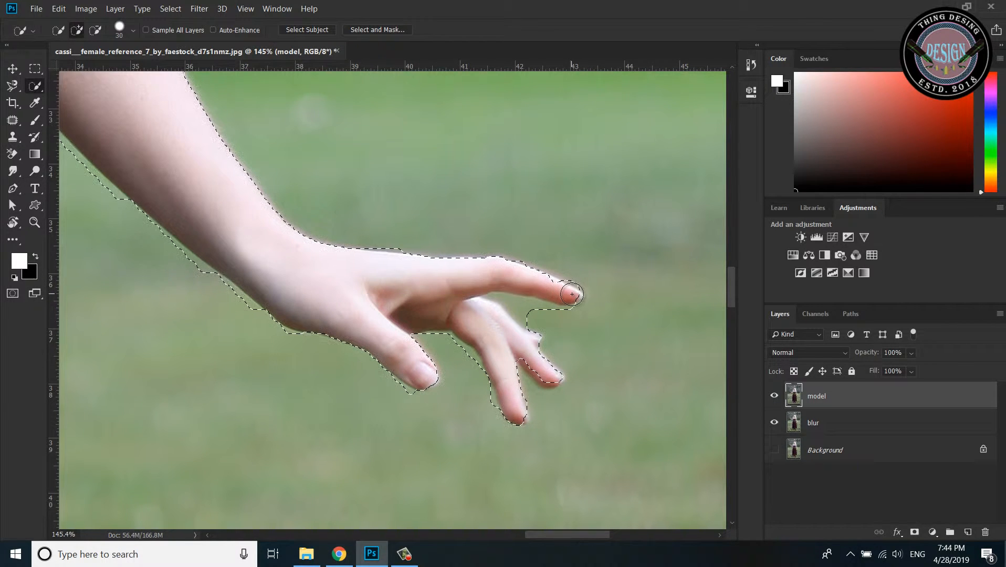
Step: Subtract the grass beneath the lowered hand's index finger from the selection, reducing the brush size to 9
key("bracketleft")
key("bracketleft")
key("bracketleft")
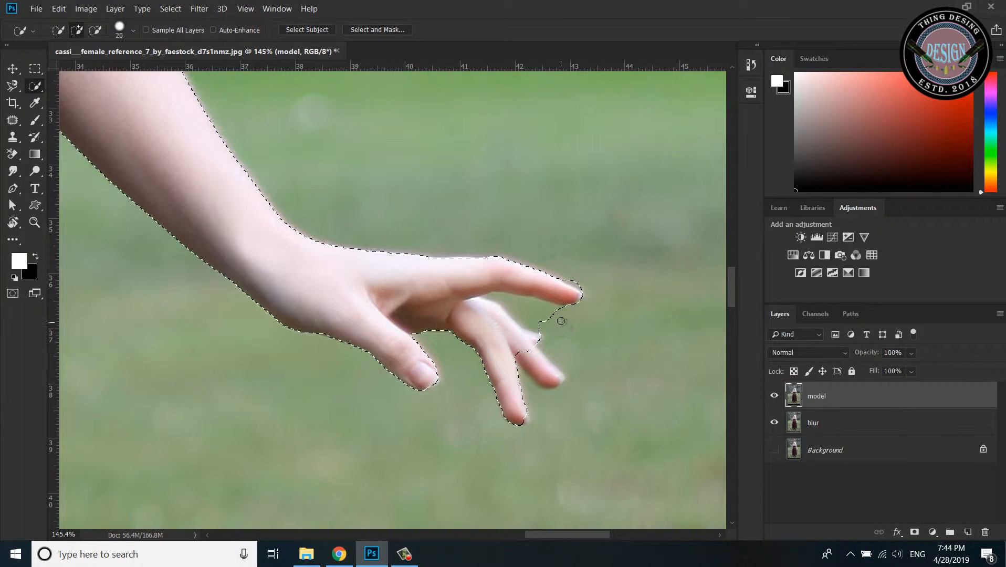
mouse_move(560, 320)
left_mouse_down()
mouse_move(500, 302)
mouse_move(565, 321)
left_mouse_up()
key("alt")
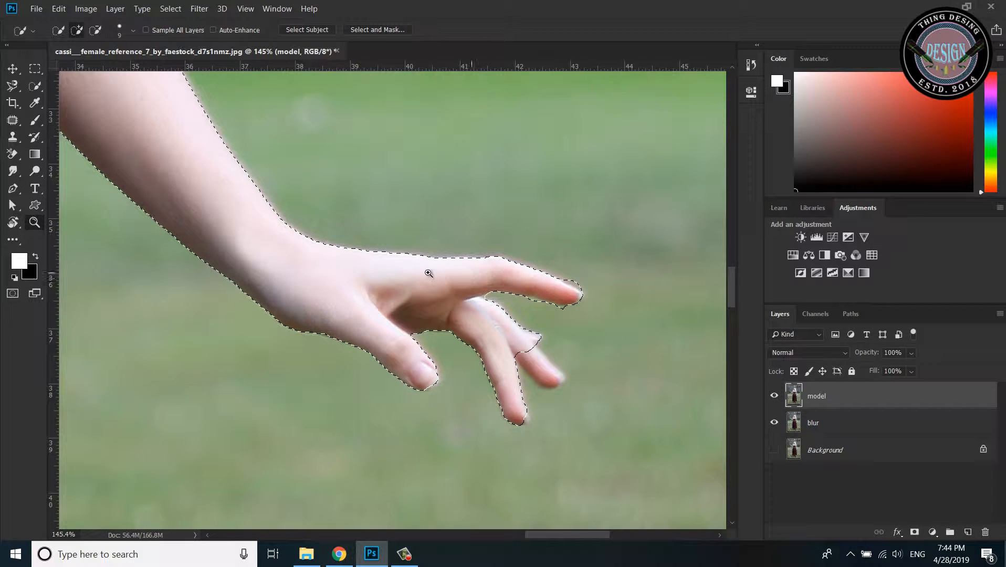
Step: Open the classic Refine Edge dialog for the selection around the woman
key("z")
left_click_drag(427, 278, 361, 286)
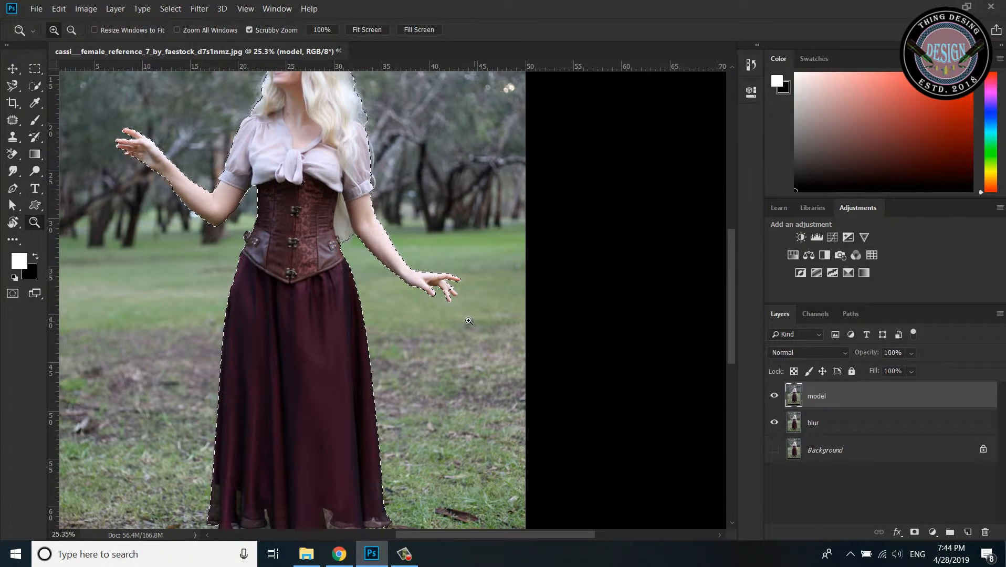
left_click_drag(469, 321, 444, 363)
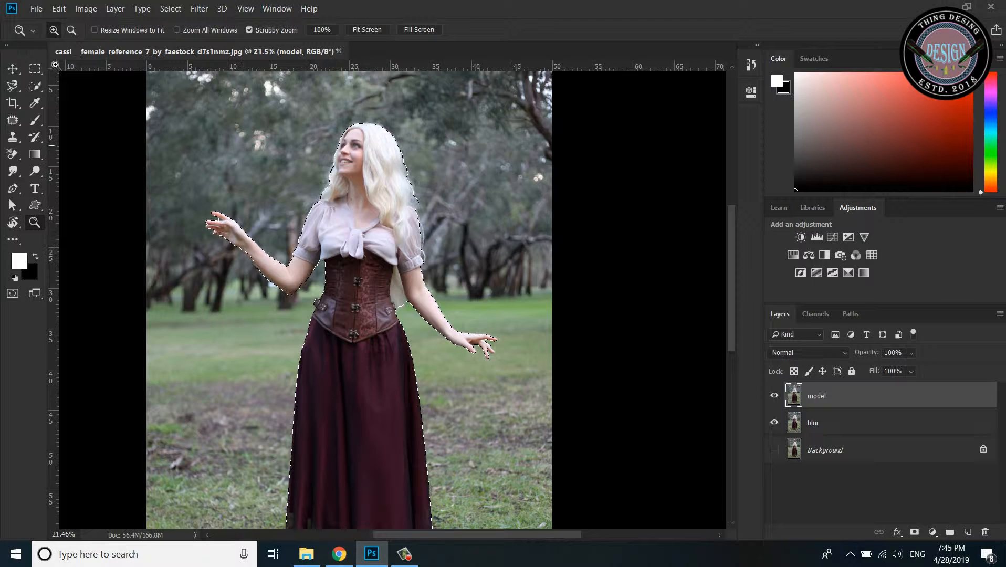
left_click(95, 8)
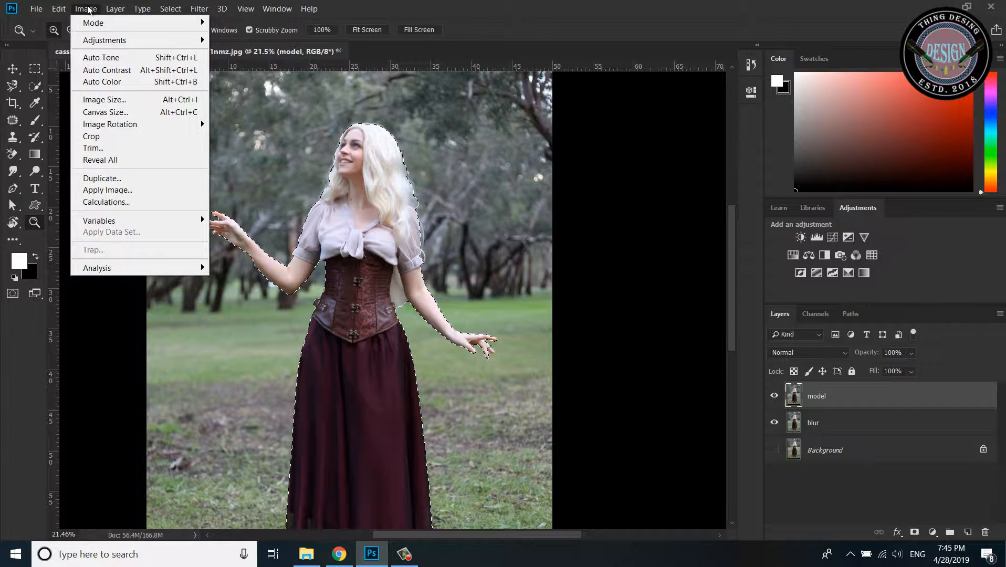
mouse_move(177, 10)
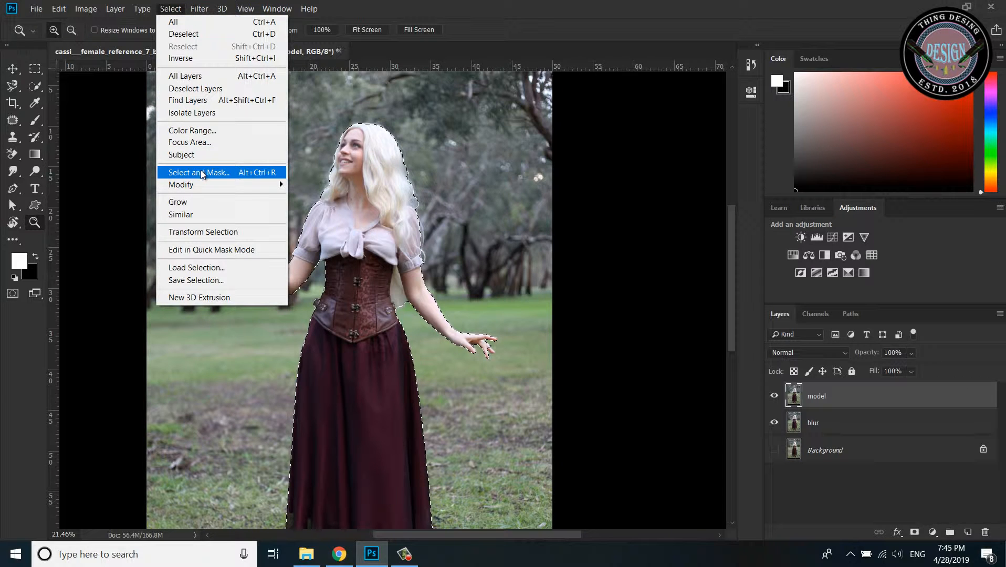
key("shift")
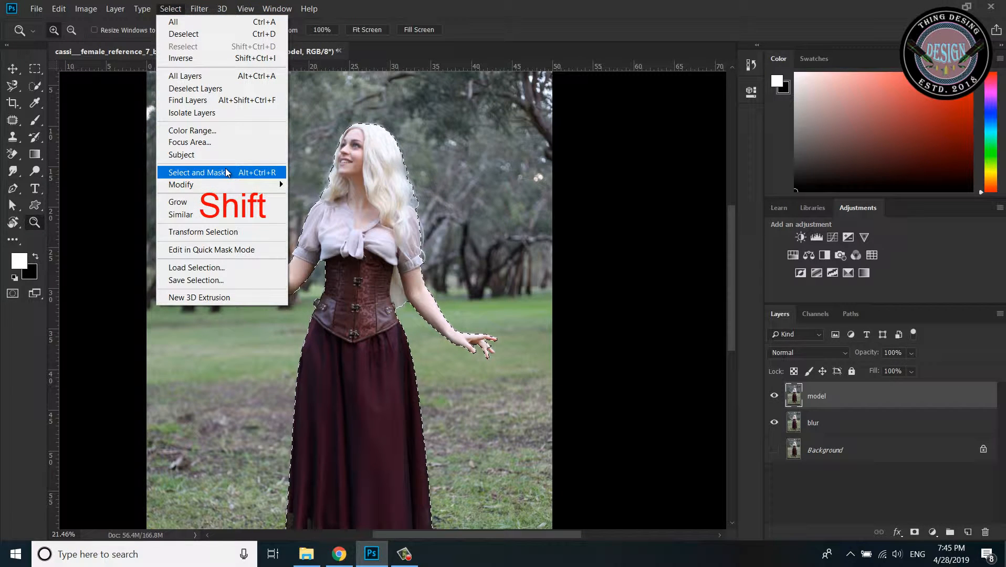
left_click(225, 174, "shift")
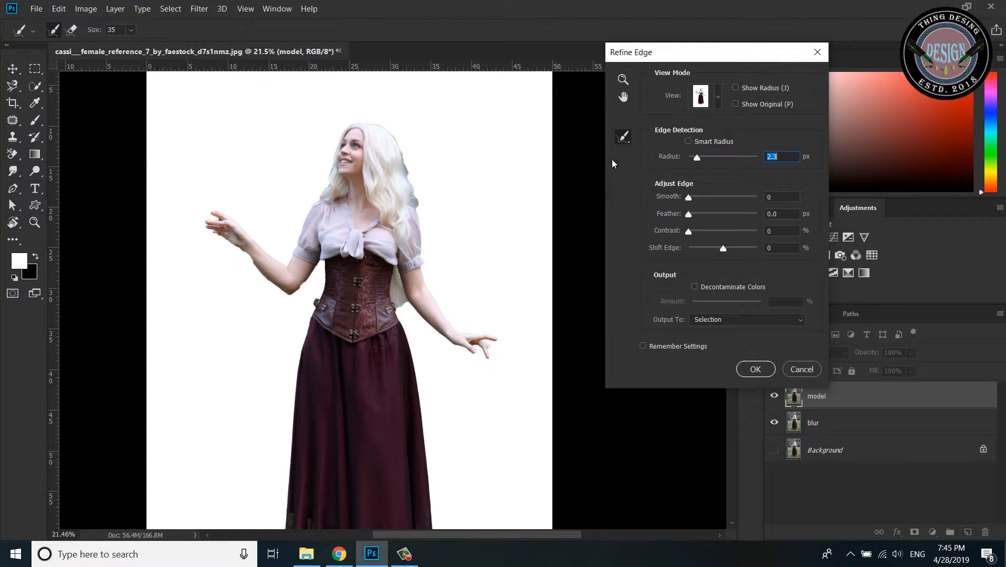
Step: Brush the Refine Radius tool along the outer edge of the blonde hair, from the crown down to the shoulder behind her face
left_click(625, 80)
left_click_drag(404, 149, 436, 160)
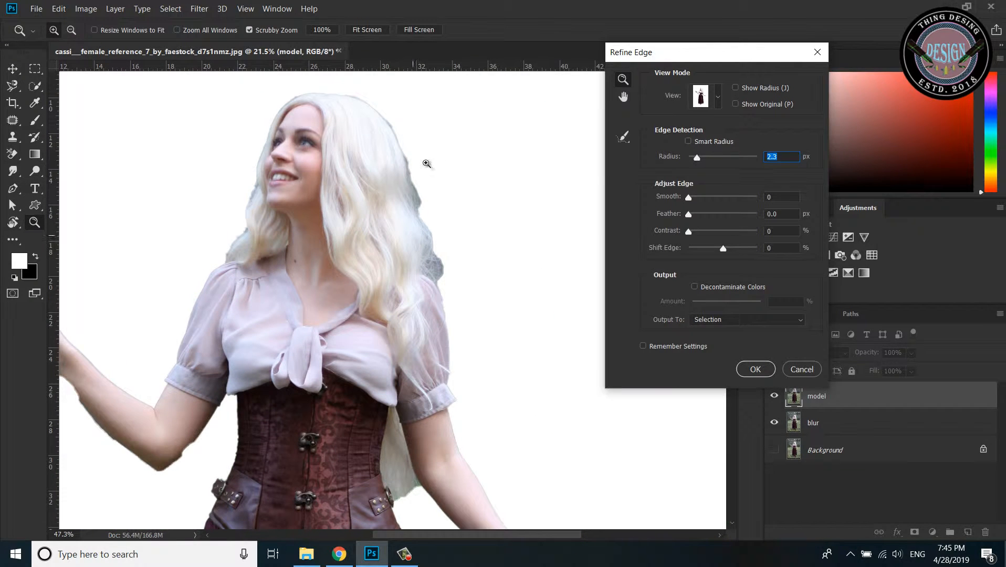
left_click(622, 140)
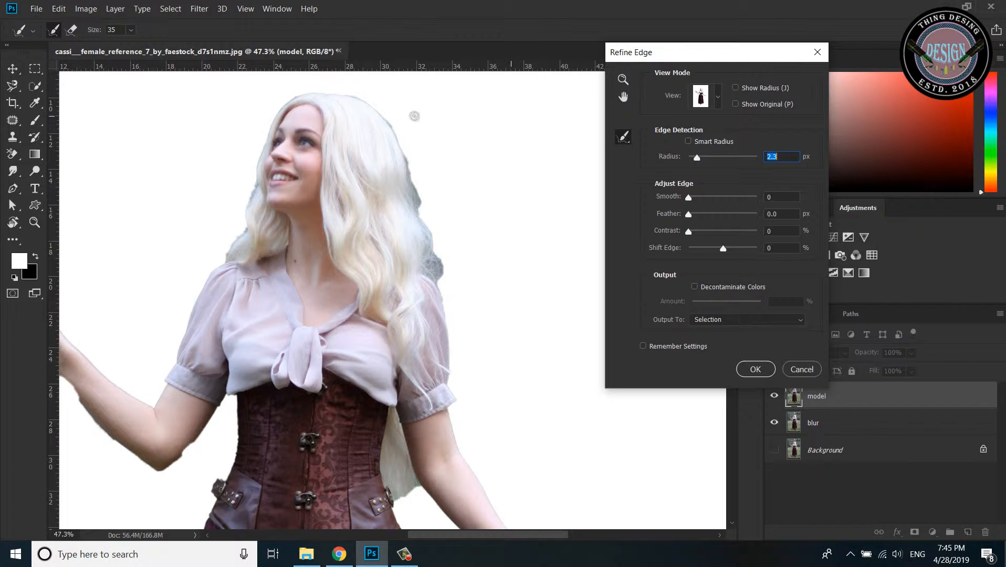
mouse_move(370, 97)
left_mouse_down()
mouse_move(408, 160)
mouse_move(443, 295)
left_mouse_up()
left_click_drag(436, 255, 431, 177)
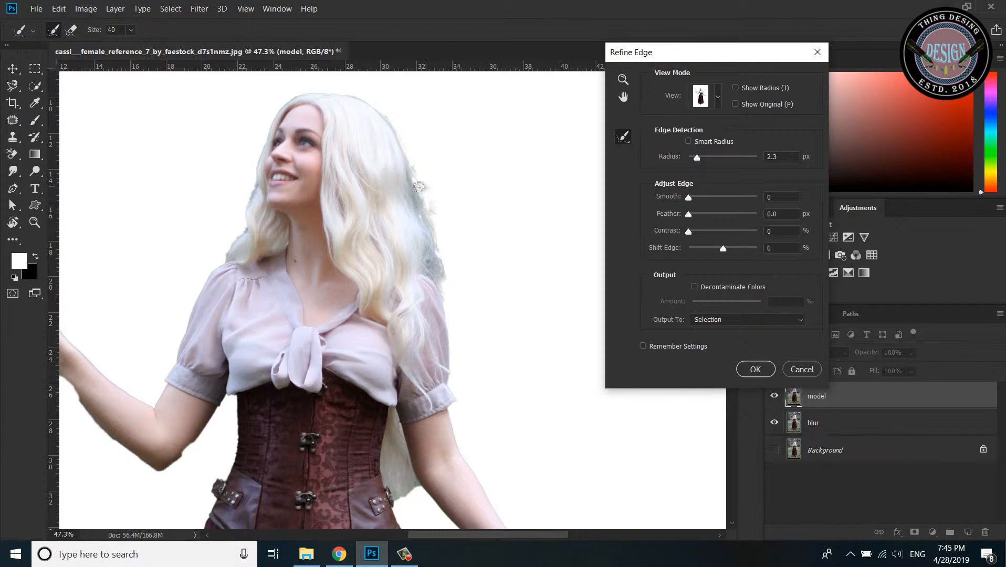
Step: Refine the remaining hair edges on both sides of the face and behind the sleeve and corset with a brush size of 90
key("bracketright")
key("bracketright")
key("bracketright")
key("bracketright")
key("bracketright")
key("bracketright")
scroll(387, 173, "up", 2)
mouse_move(417, 211)
left_mouse_down()
mouse_move(396, 165)
mouse_move(371, 146)
mouse_move(301, 139)
mouse_move(271, 170)
mouse_move(220, 294)
mouse_move(238, 284)
mouse_move(218, 306)
mouse_move(251, 243)
left_mouse_up()
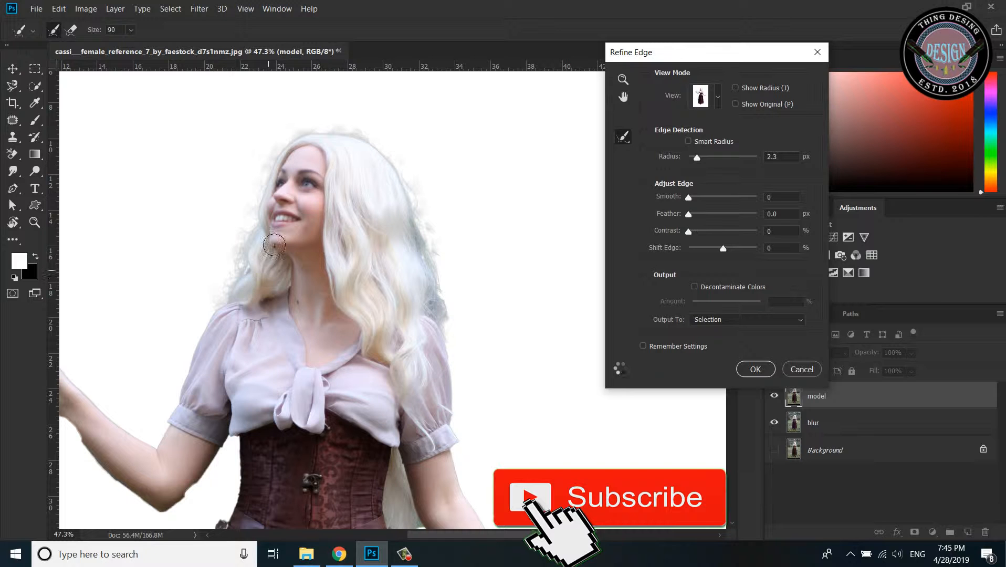
mouse_move(289, 139)
left_mouse_down()
mouse_move(378, 155)
mouse_move(402, 182)
mouse_move(443, 280)
mouse_move(446, 269)
mouse_move(437, 259)
mouse_move(459, 414)
mouse_move(494, 345)
mouse_move(489, 280)
left_mouse_up()
mouse_move(441, 210)
left_mouse_down()
mouse_move(453, 327)
mouse_move(398, 342)
mouse_move(405, 408)
mouse_move(437, 363)
left_mouse_up()
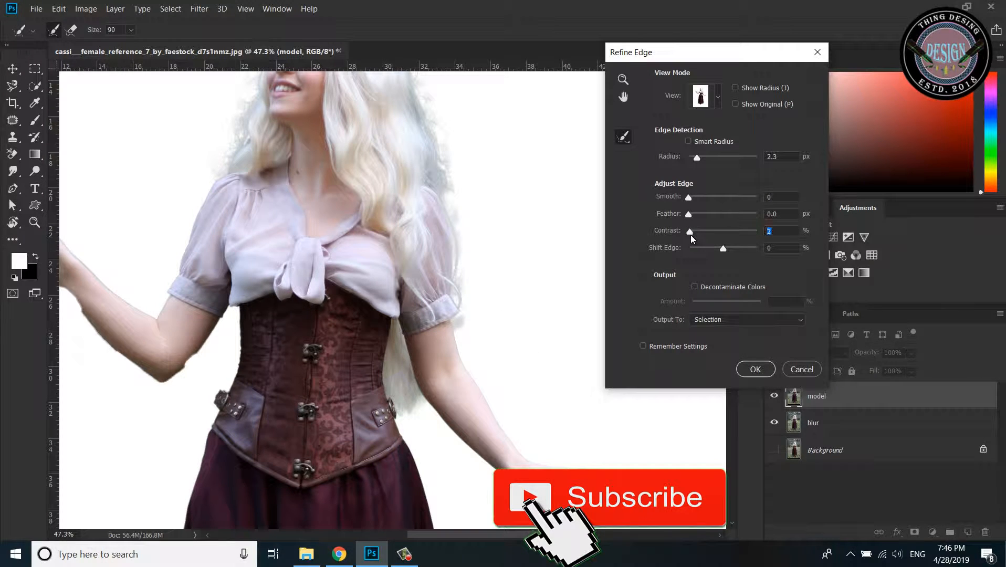
Step: Apply the edge refinement with 5% contrast and a 2.3 px feather, and turn the selection into a layer mask on the "model" layer
left_click_drag(689, 214, 697, 215)
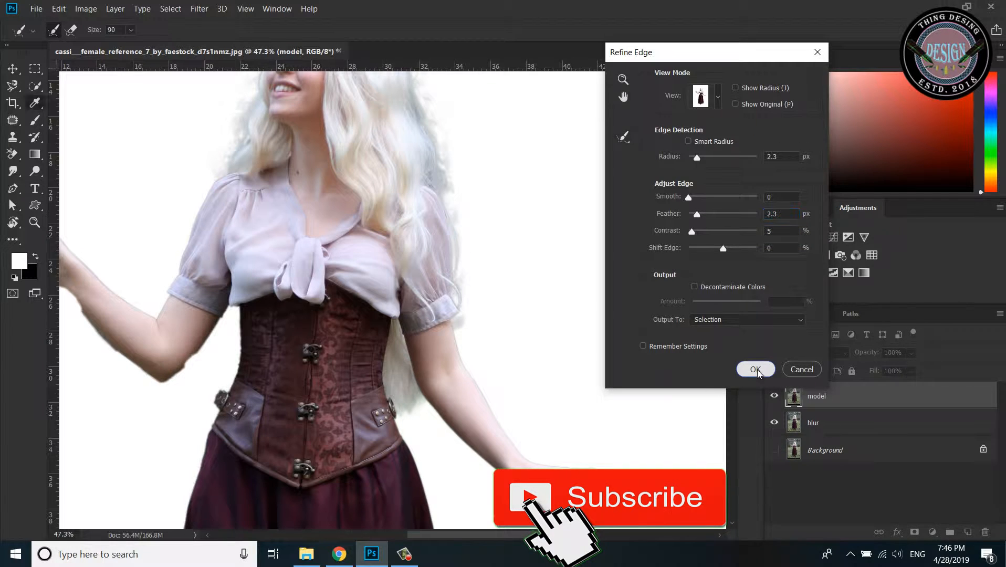
left_click(756, 369)
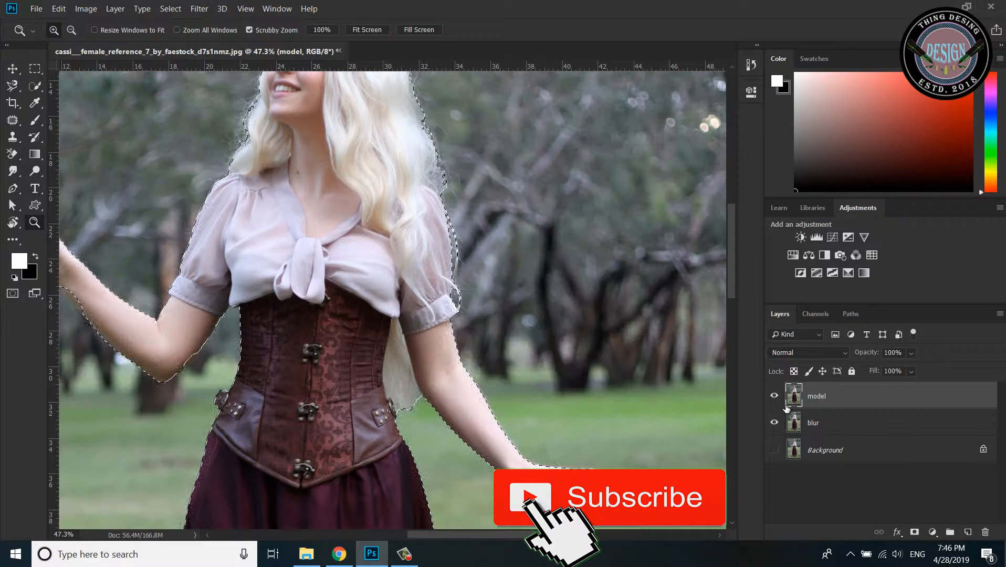
left_click_drag(517, 335, 482, 345)
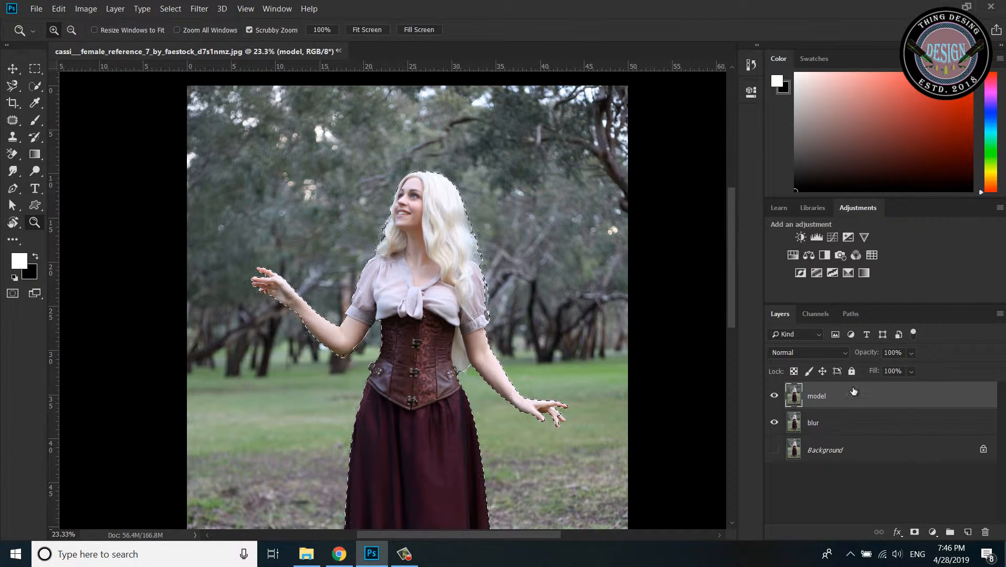
left_click(915, 532)
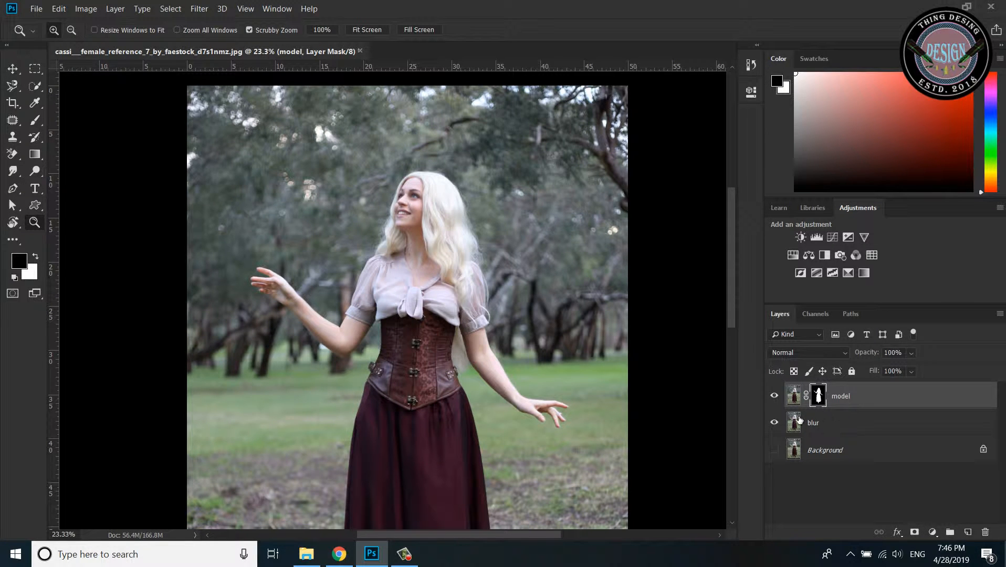
Step: Load the model mask as a selection on the "blur" layer and expand it by 30 pixels
left_click(850, 425)
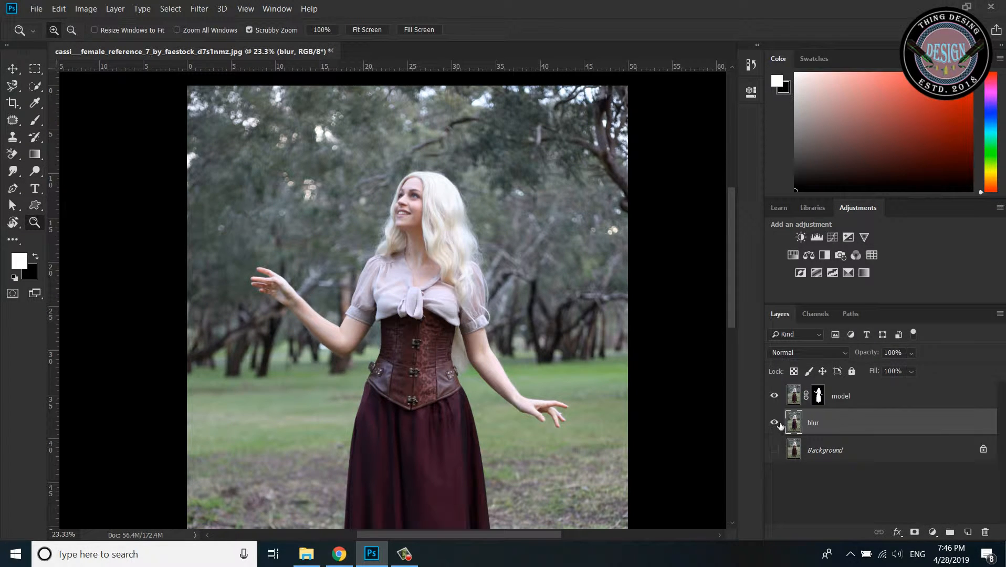
left_click(819, 398, "ctrl")
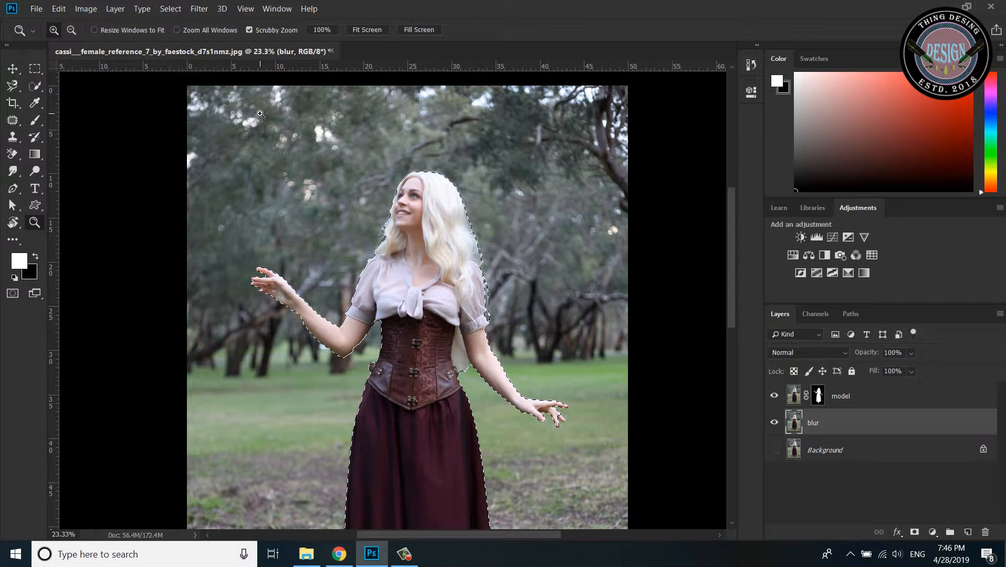
left_click(169, 9)
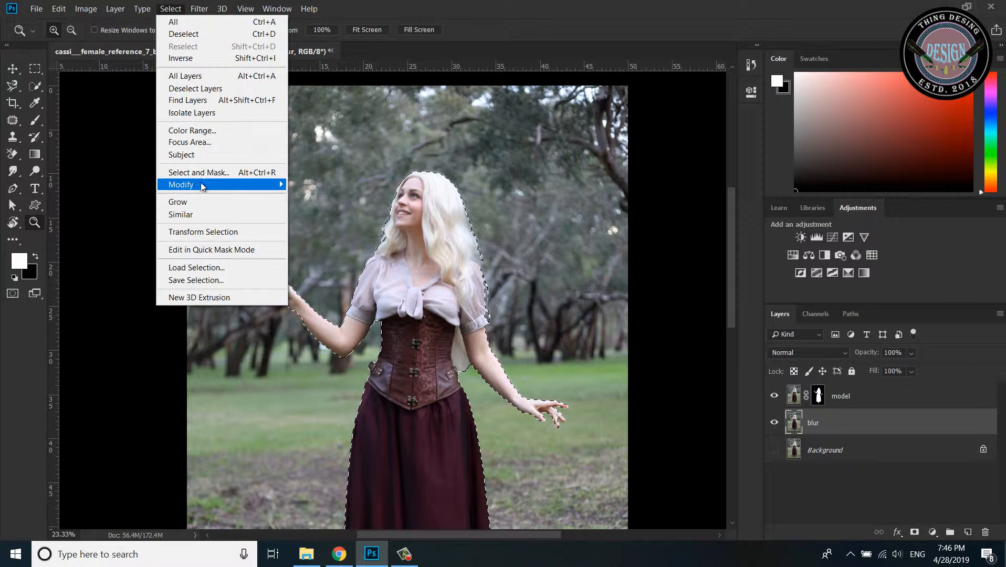
mouse_move(200, 184)
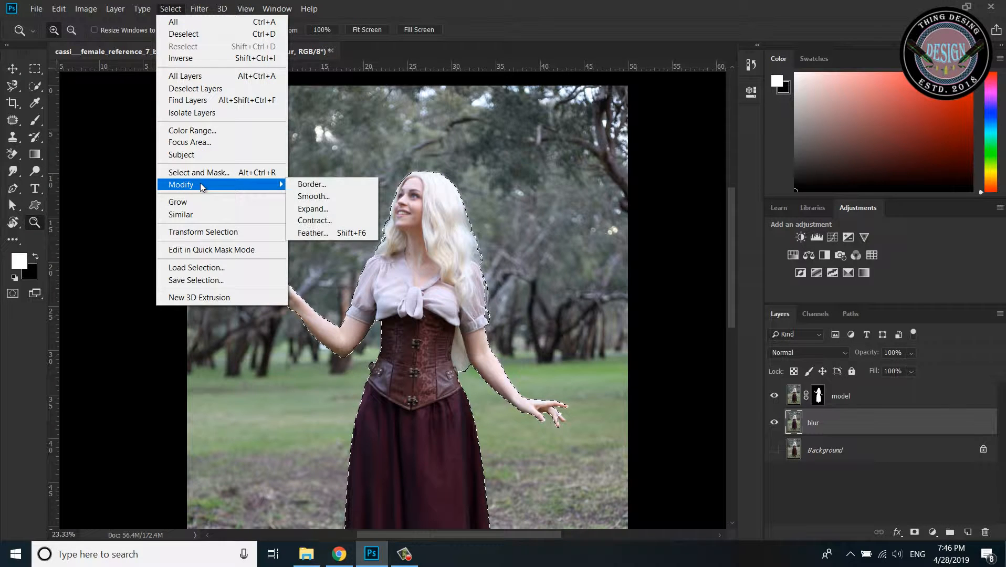
left_click(316, 208)
type("30")
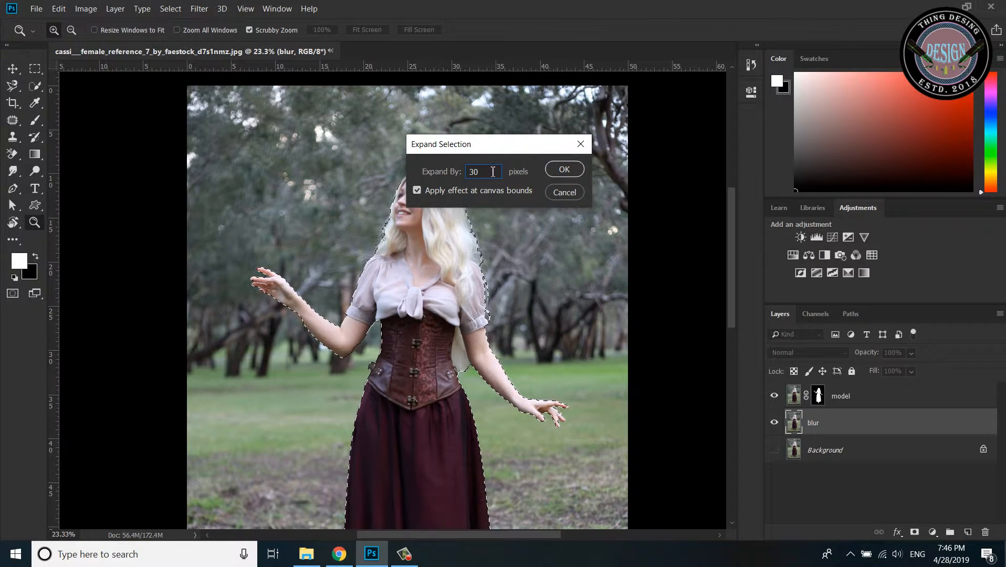
left_click(562, 172)
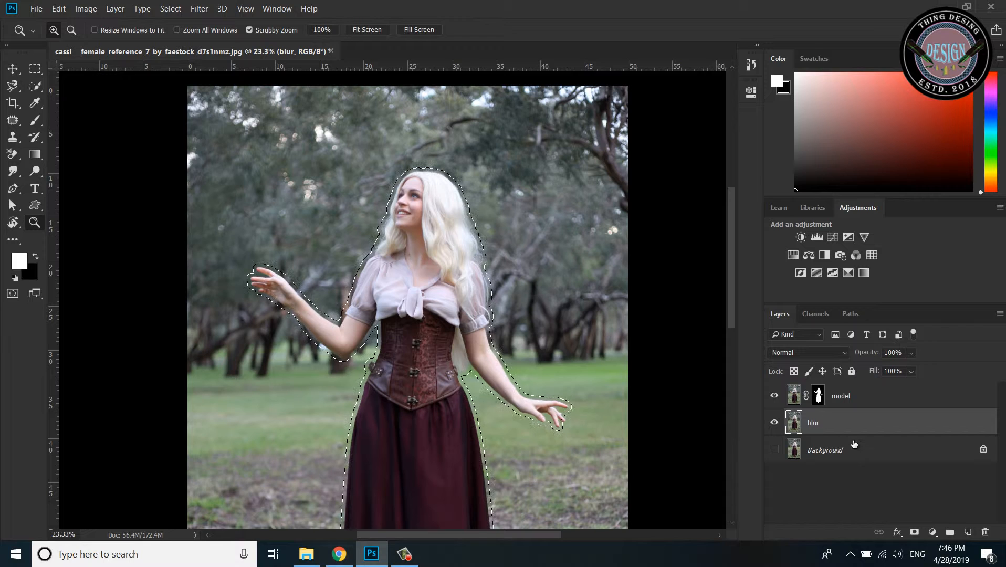
Step: Hide the "model" layer and fill the selected area of the "blur" layer with Content-Aware at 100% opacity
left_click(775, 396)
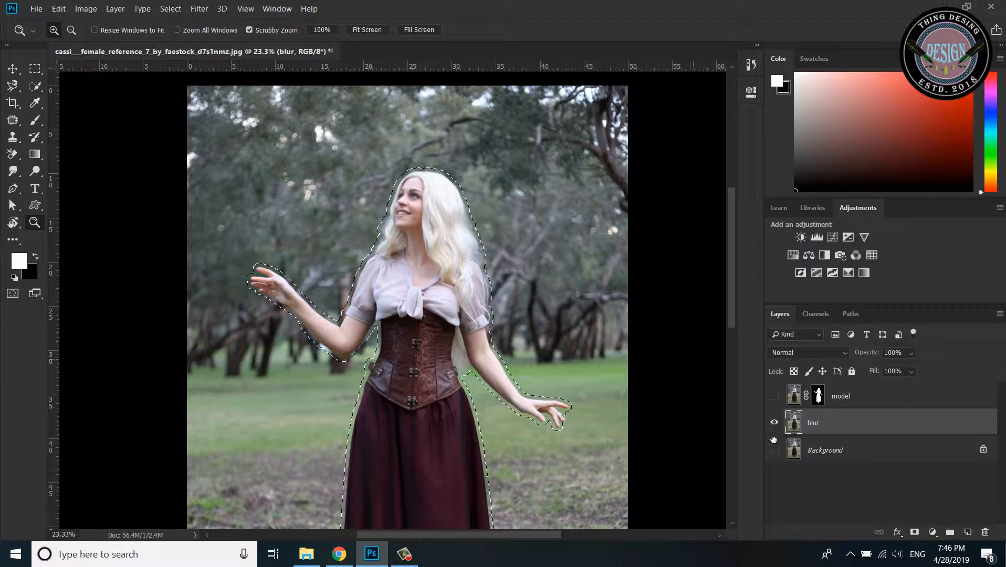
left_click(59, 9)
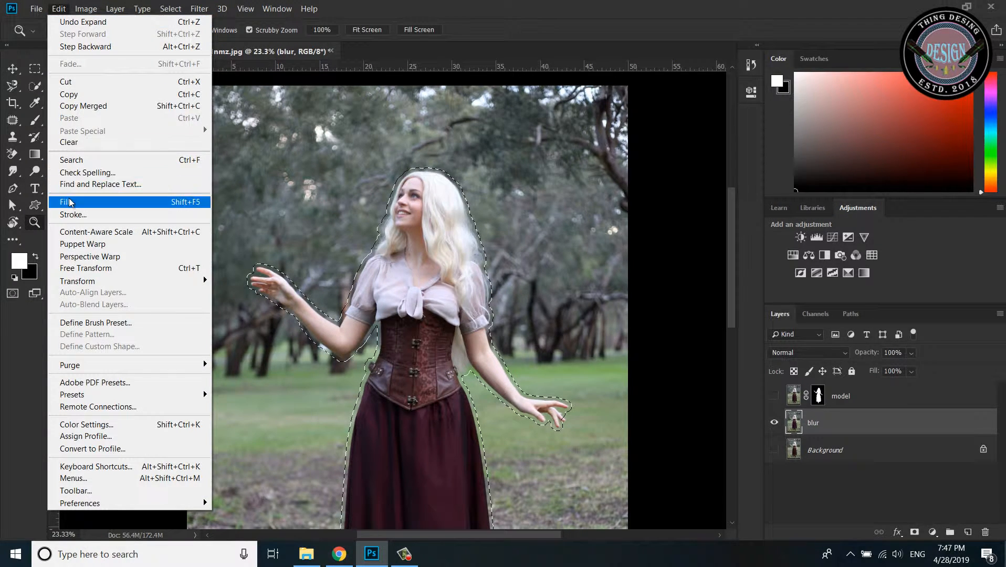
left_click(168, 204)
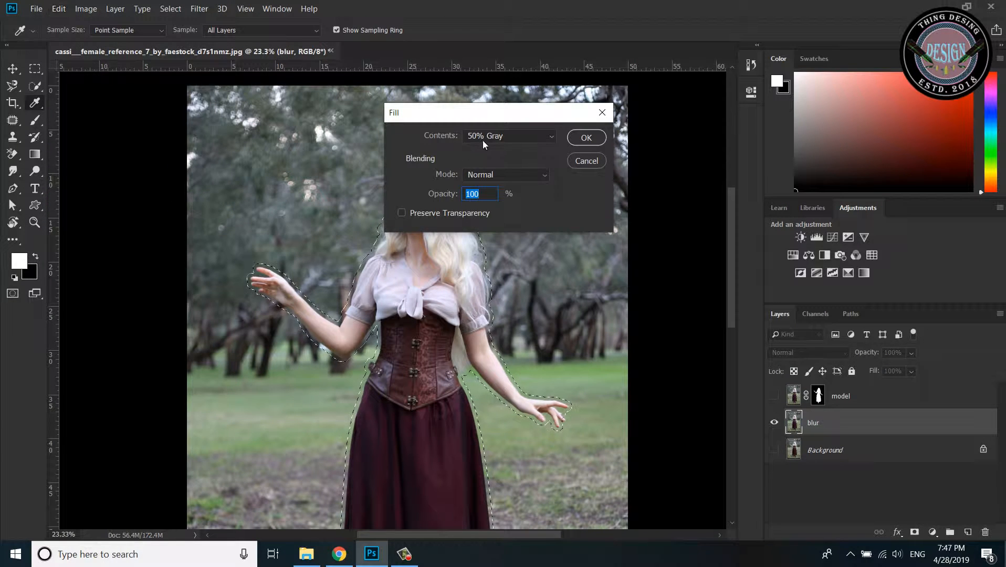
left_click(539, 134)
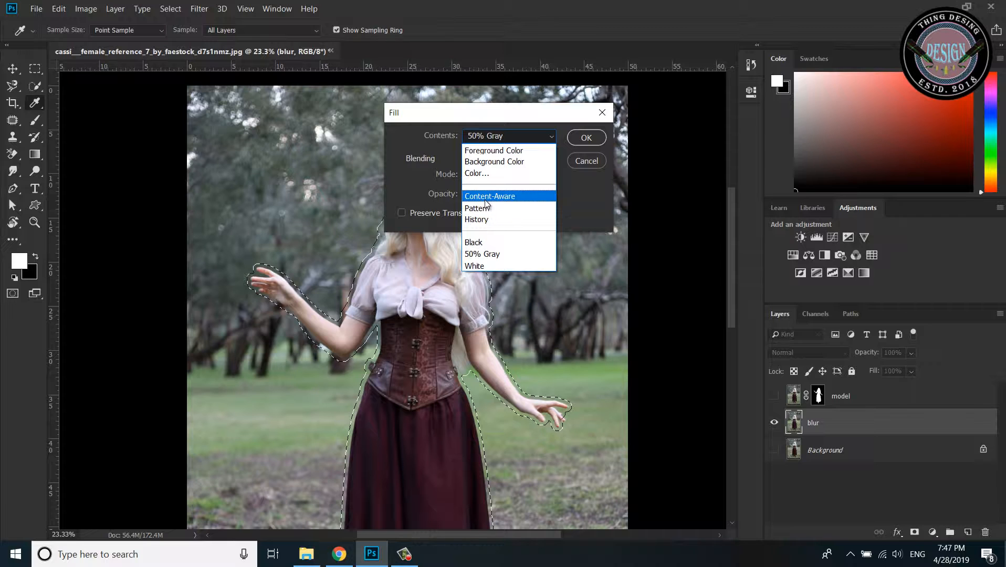
left_click(506, 196)
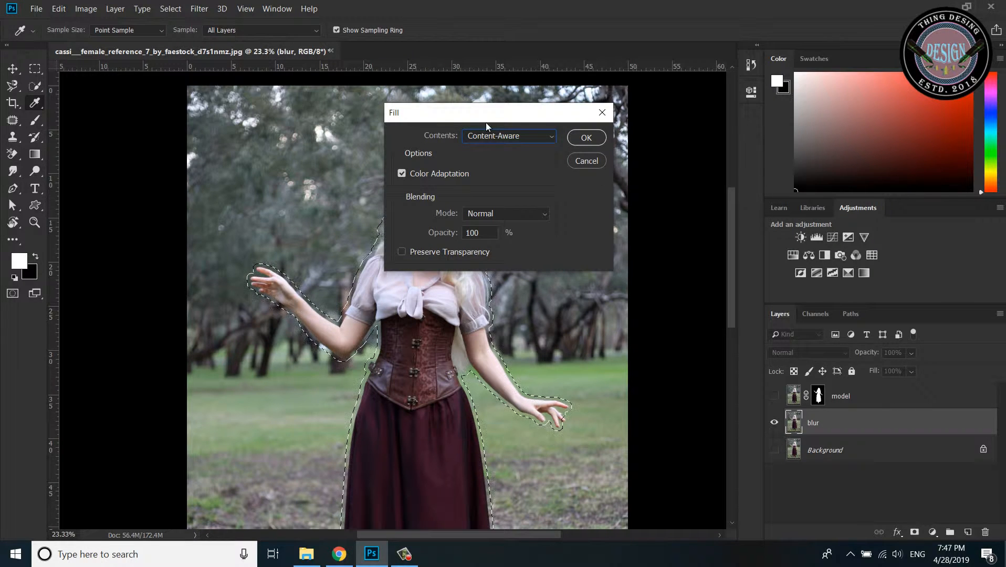
left_click(586, 137)
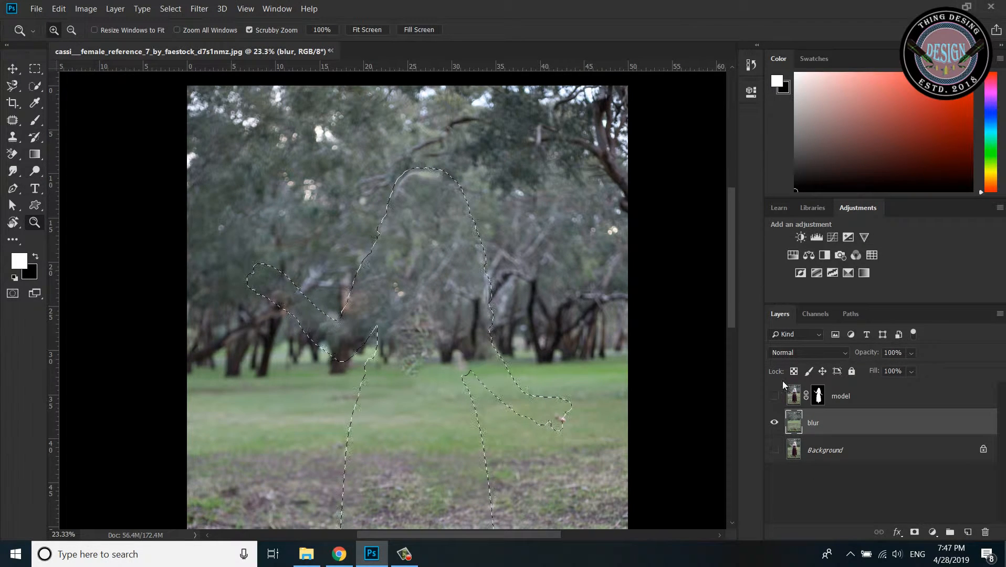
Step: Compare the filled background with and without the "model" layer displayed
left_click(775, 397)
left_click(775, 397)
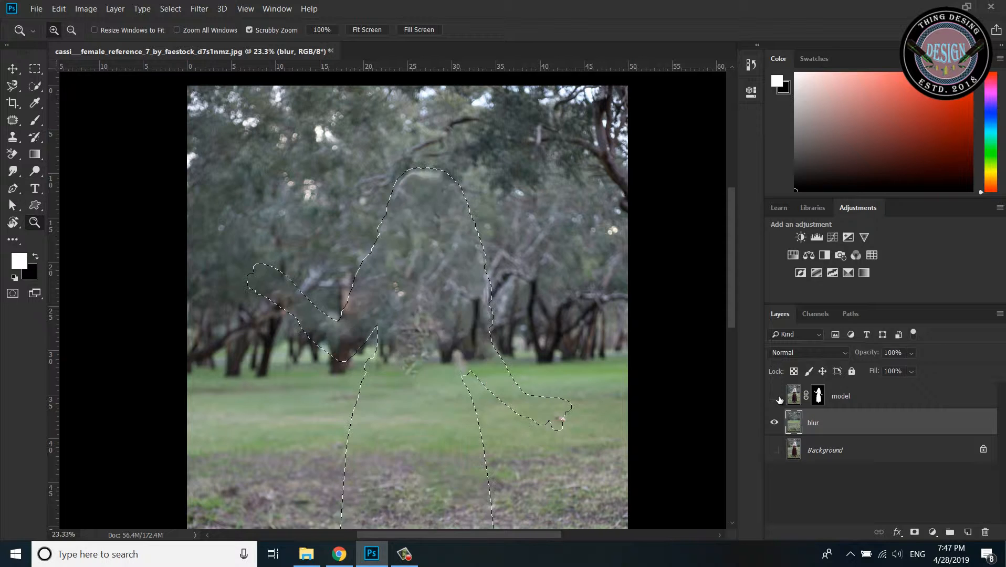
left_click(775, 397)
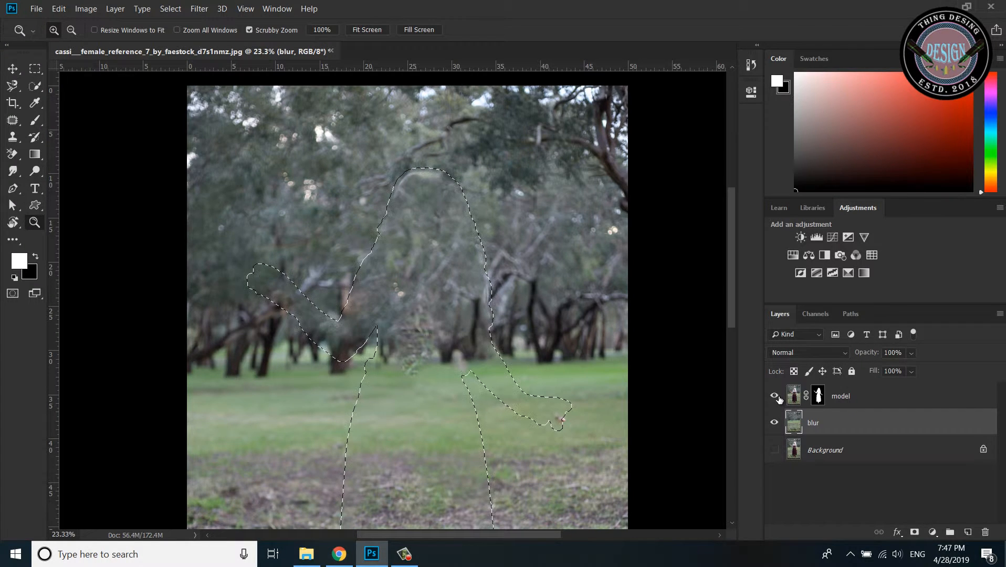
left_click(775, 397)
left_click(775, 397)
Step: Clear the selection and make the "model" layer visible again
left_click(166, 9)
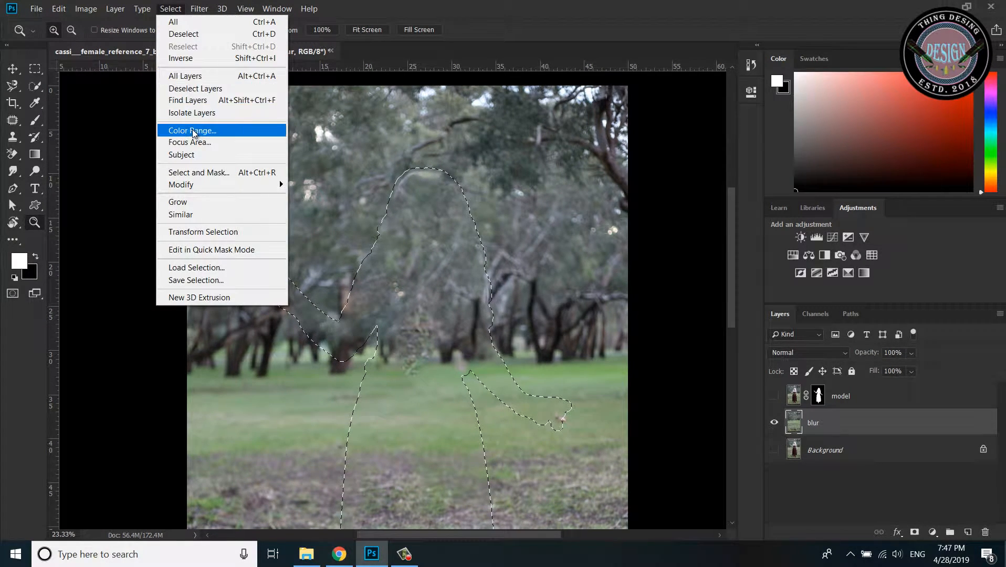
left_click(201, 33)
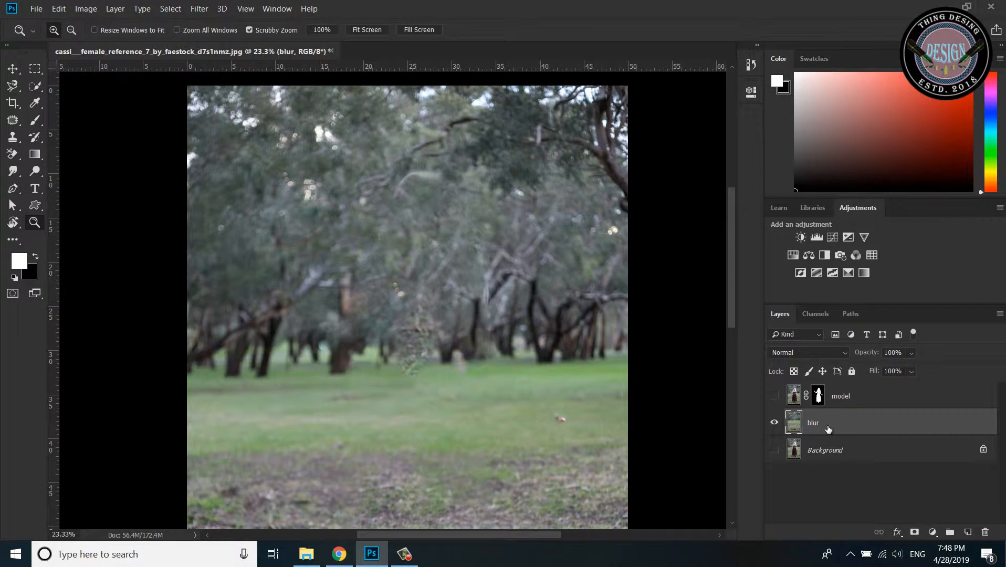
left_click(774, 397)
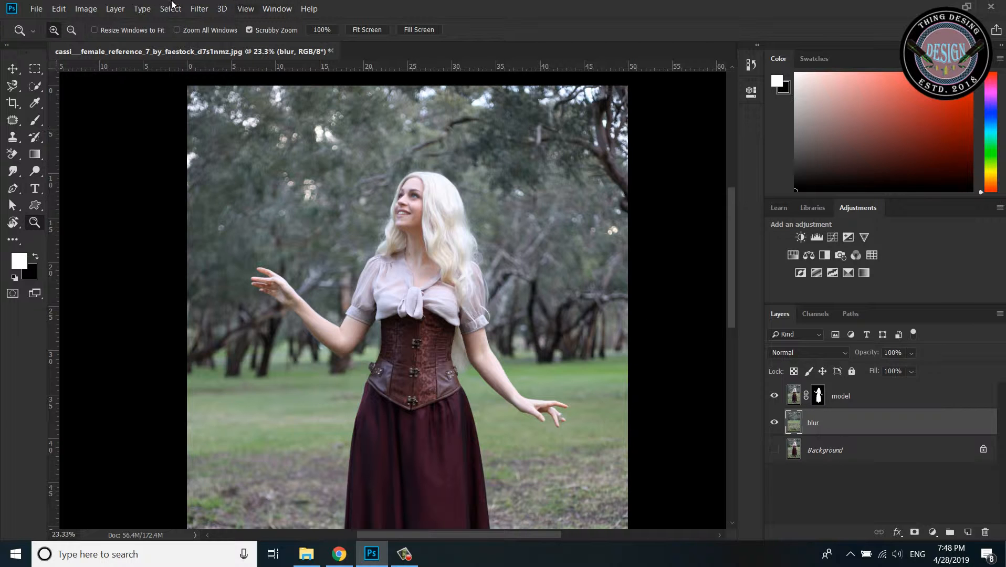
Step: Start a Tilt-Shift blur on the "blur" layer and raise its blur to 183 px
left_click(194, 9)
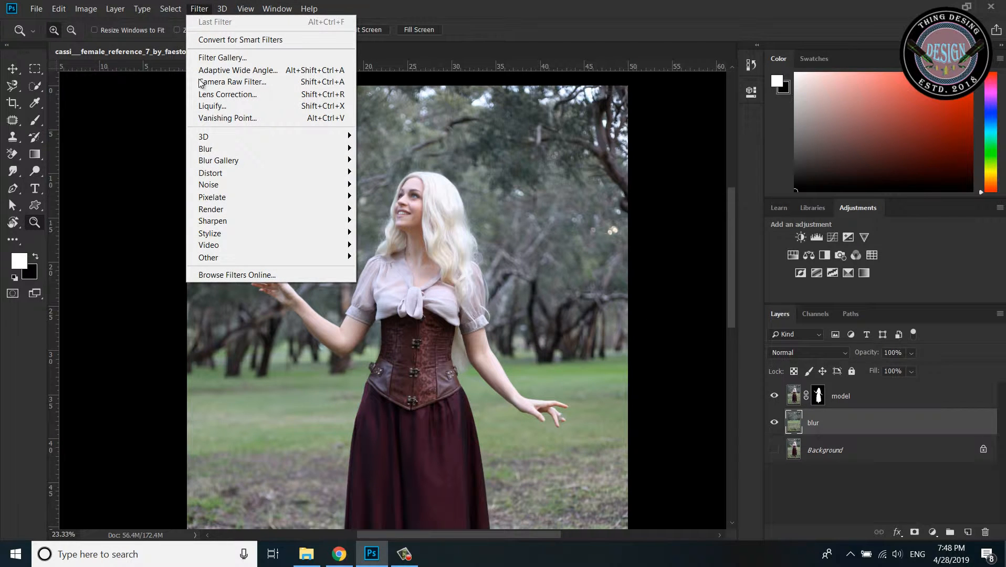
mouse_move(244, 161)
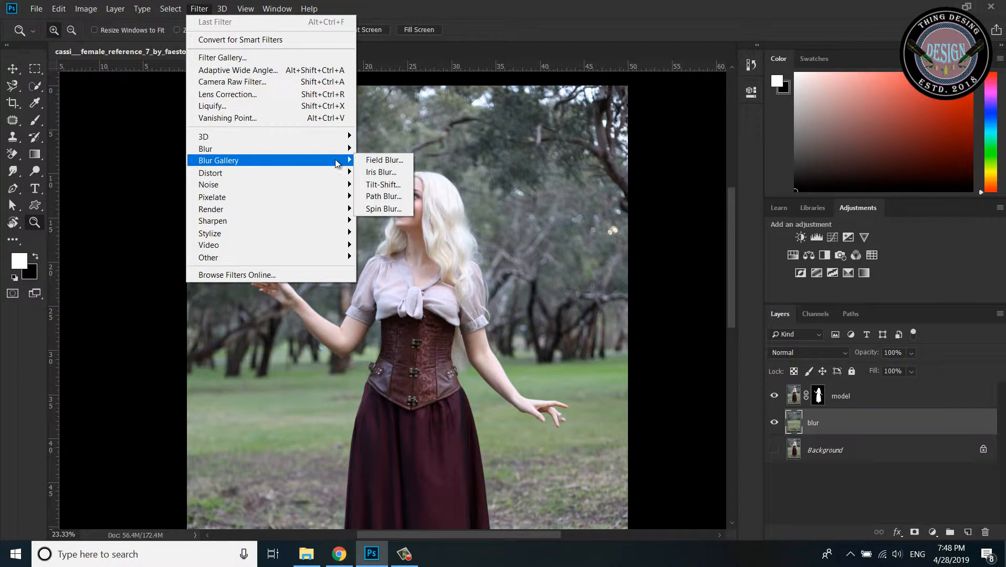
left_click(387, 188)
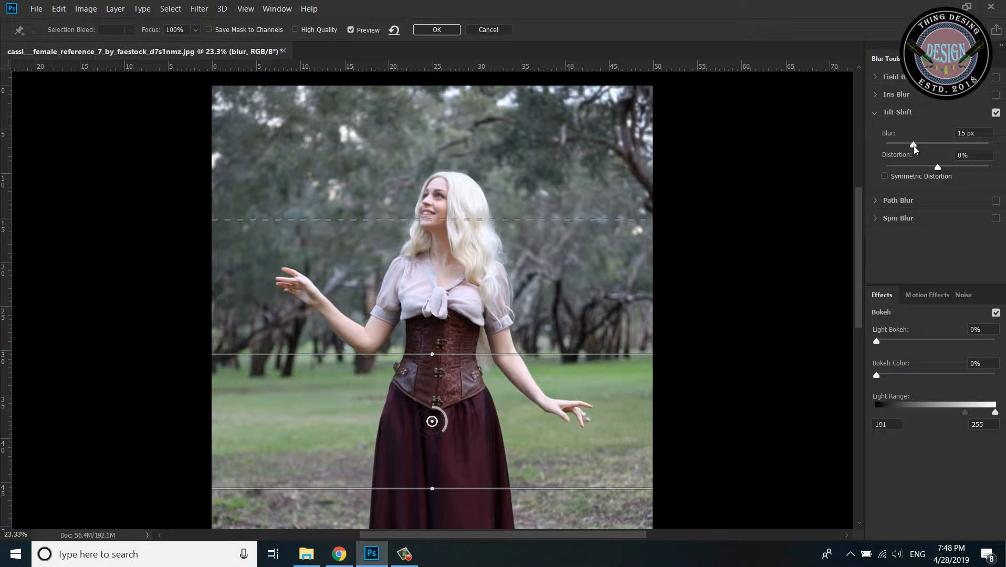
left_click_drag(912, 147, 940, 152)
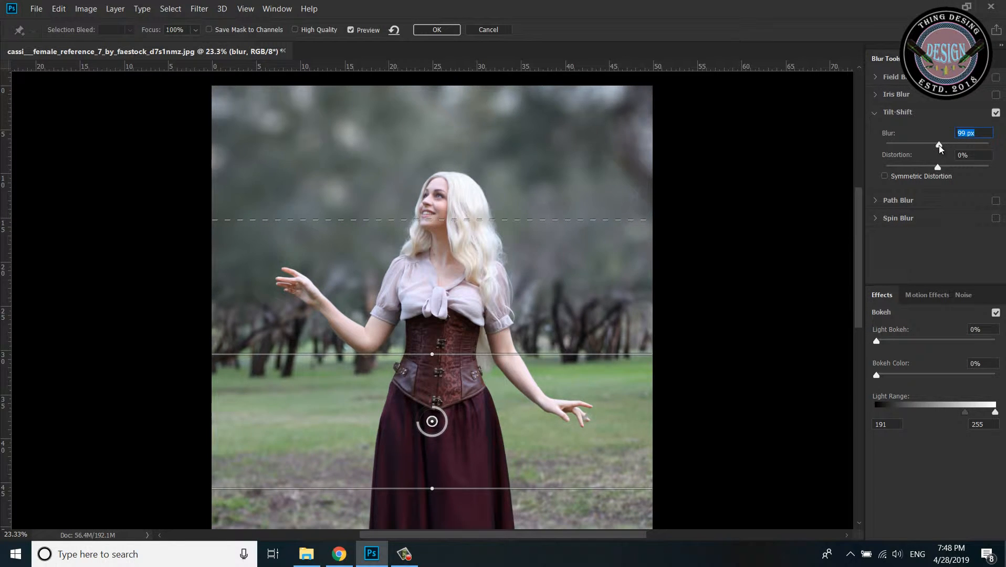
left_click_drag(941, 147, 963, 153)
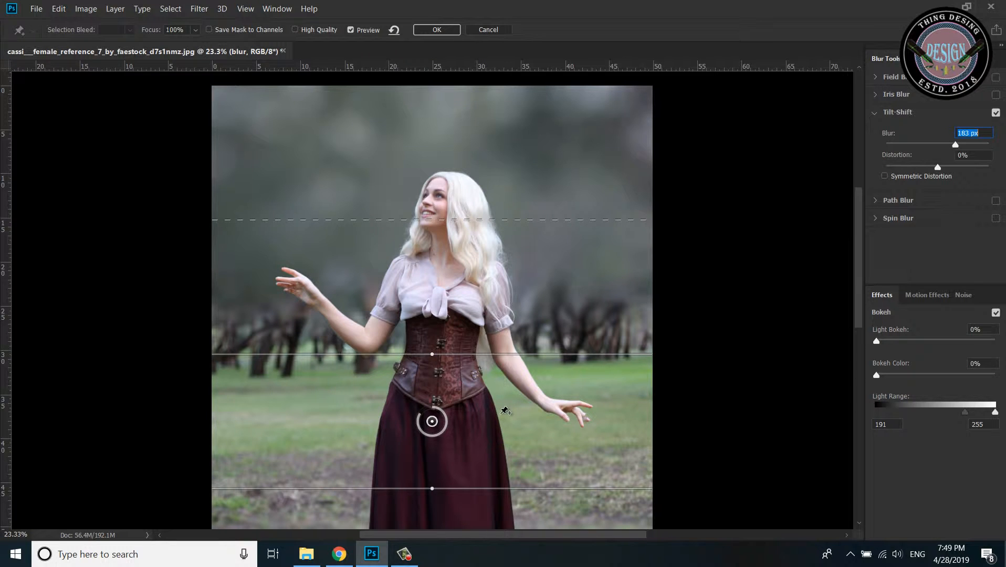
Step: Lower the Tilt-Shift blur to 177 px, move the focus band down to the lower skirt with a tighter upper edge, and apply it
scroll(508, 355, "down", 5)
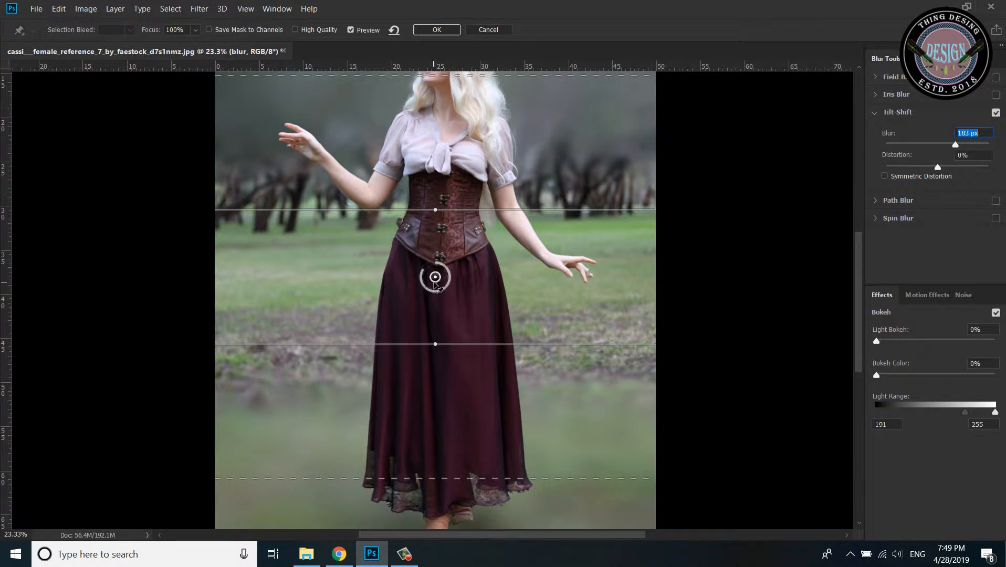
type("20")
left_click_drag(425, 284, 423, 271)
left_click_drag(432, 318, 441, 514)
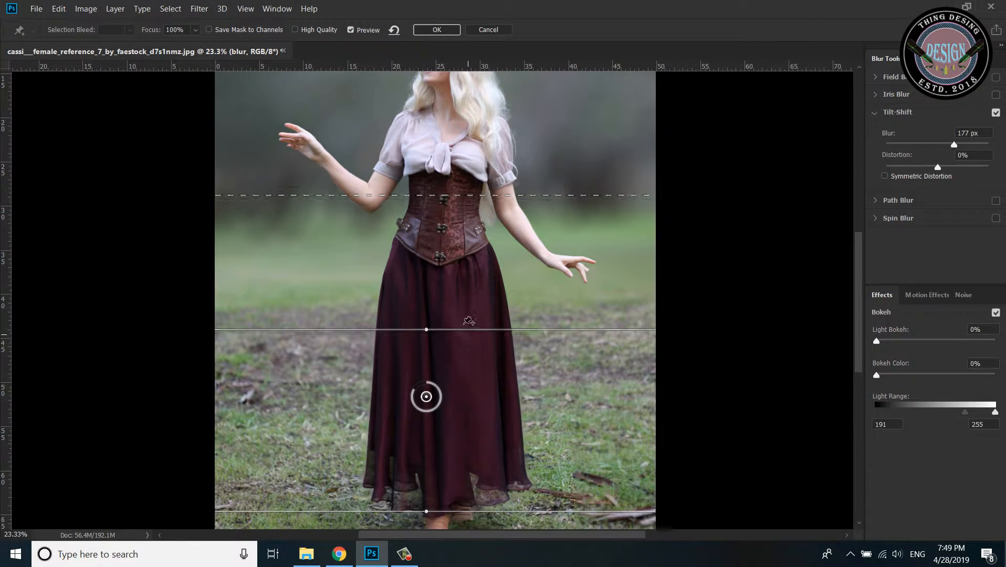
left_click_drag(462, 365, 465, 398)
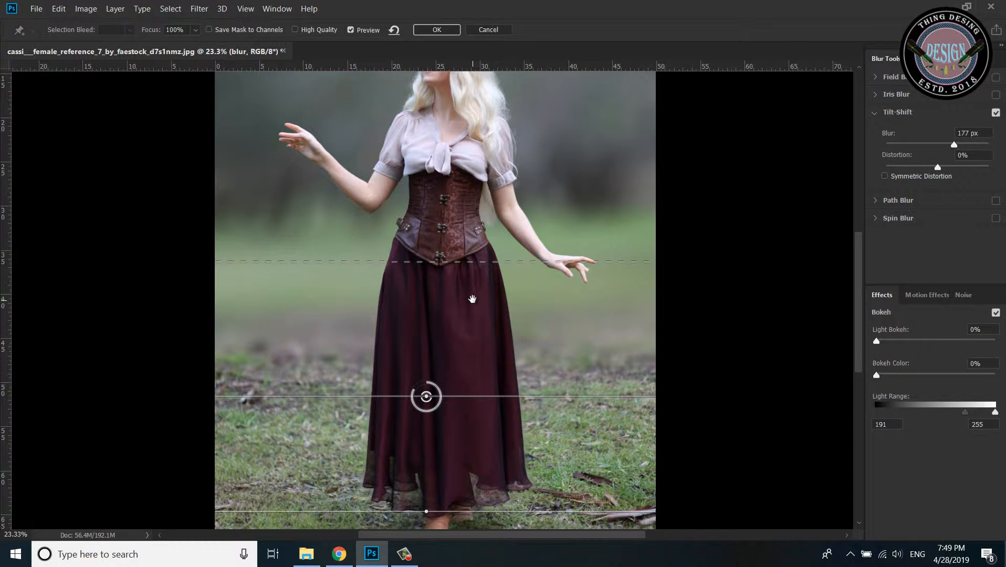
scroll(476, 421, "up", 5)
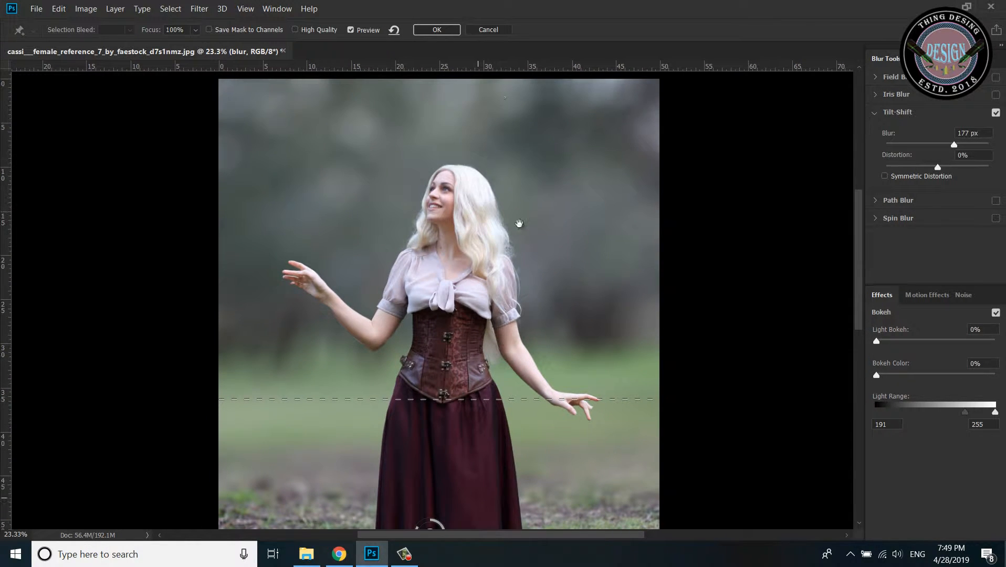
left_click(441, 32)
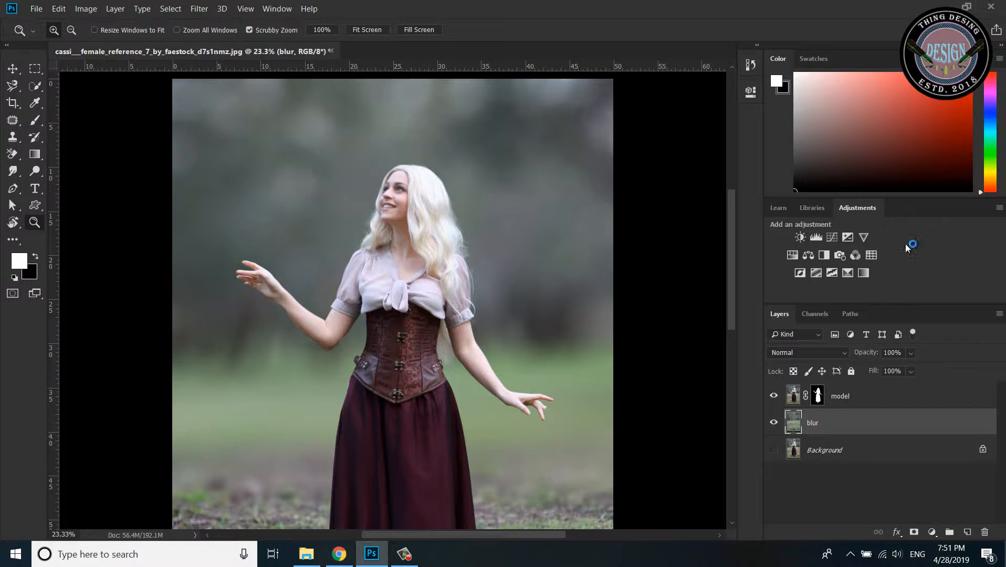
left_click(932, 532)
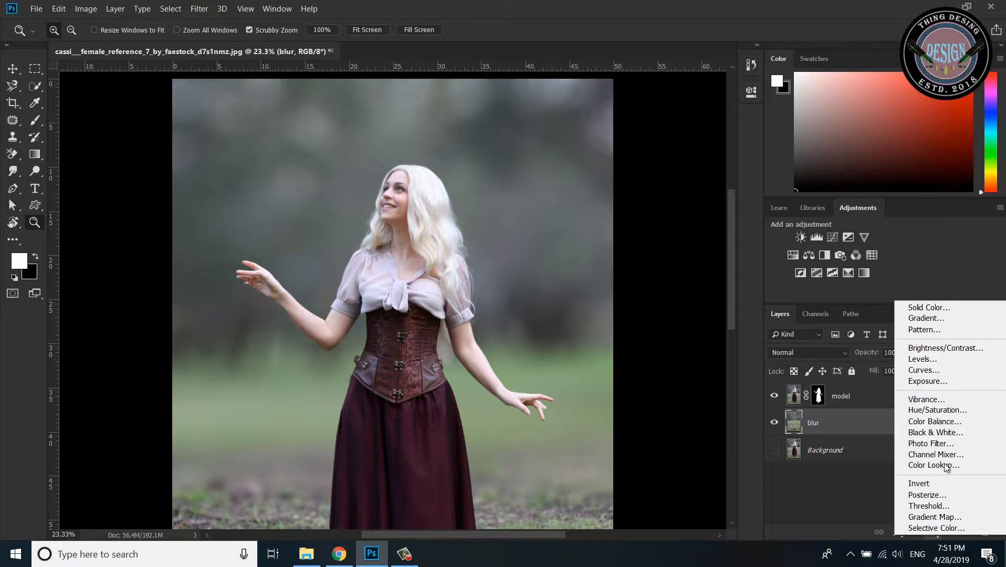
left_click(921, 320)
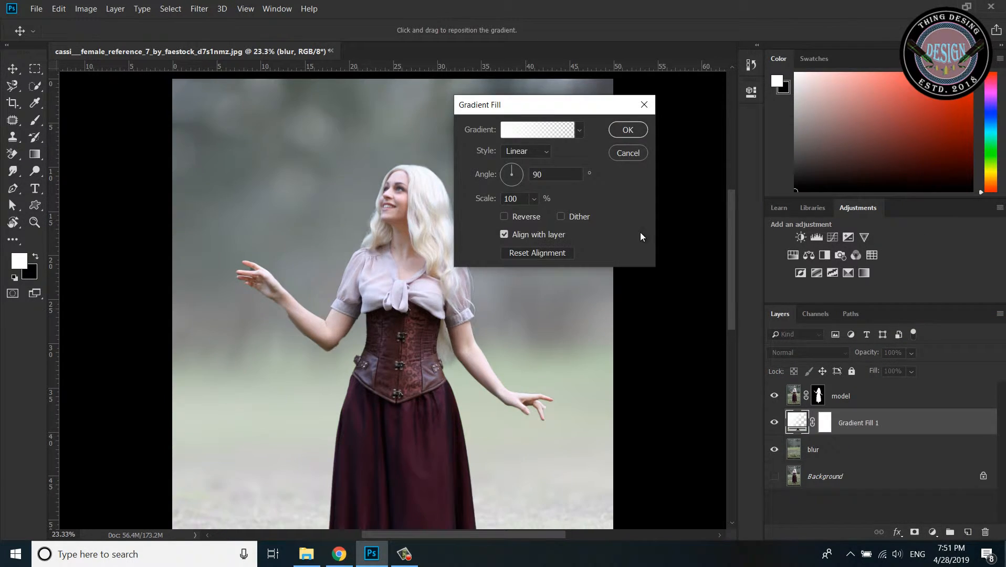
left_click(579, 131)
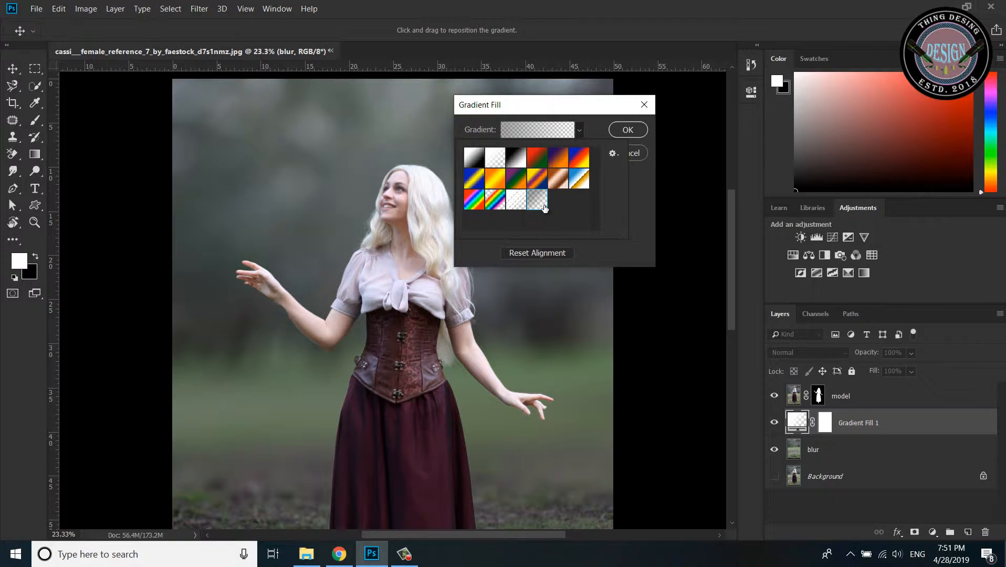
left_click(628, 130)
left_click(628, 130)
key("z")
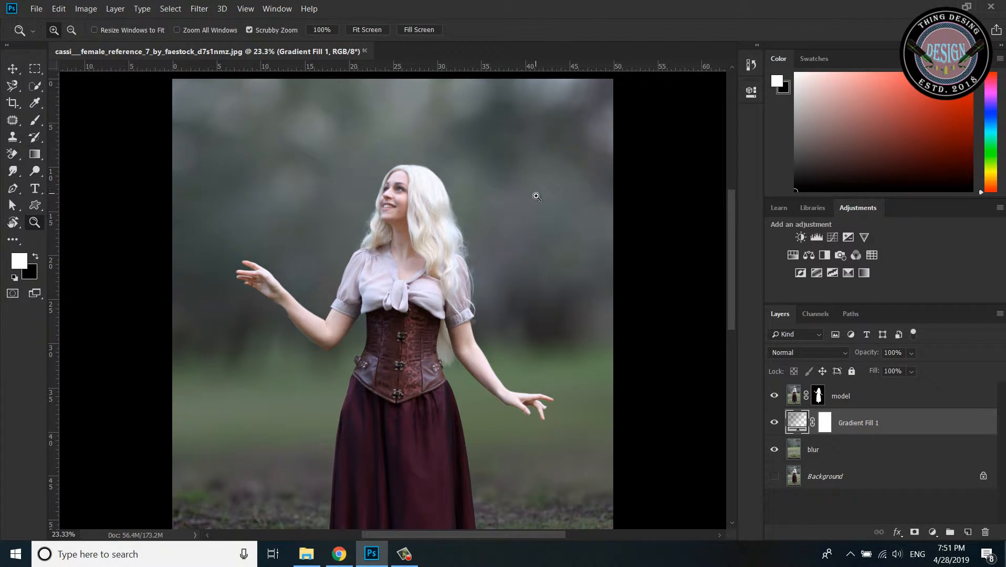
key("Delete")
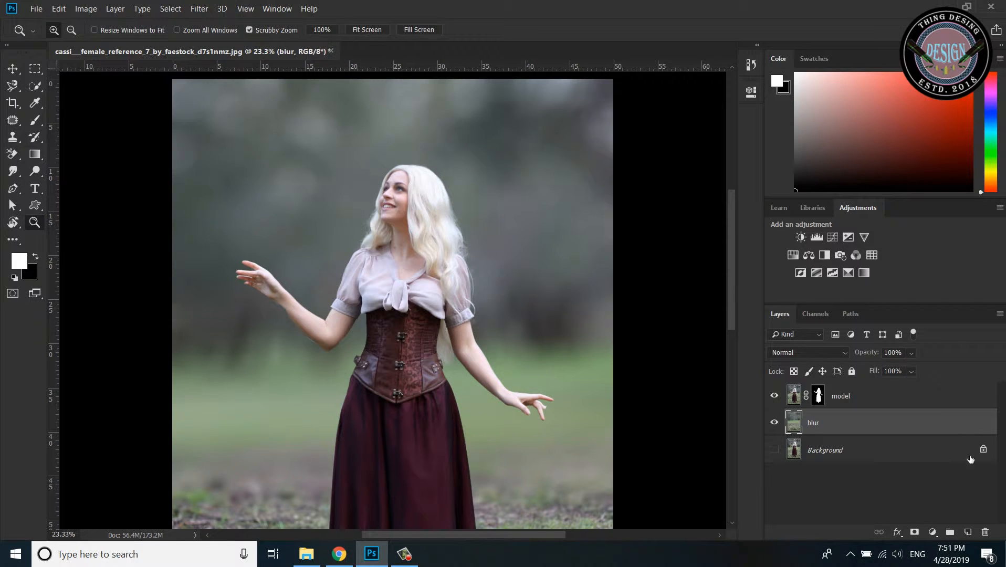
Step: Add a Gradient Fill layer above the "blur" layer with Radial style and the semi-transparent grey gradient preset
left_click(935, 533)
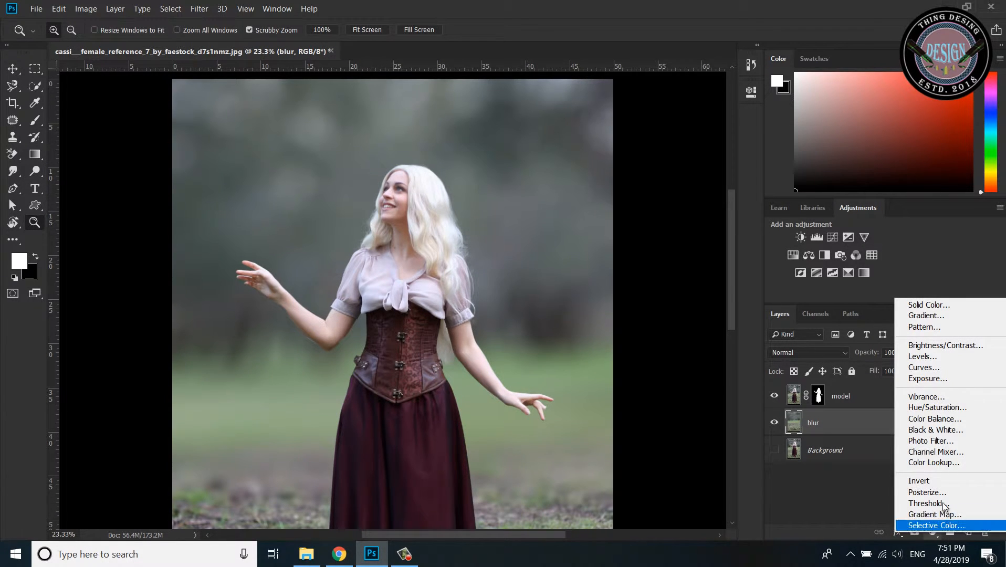
left_click(946, 317)
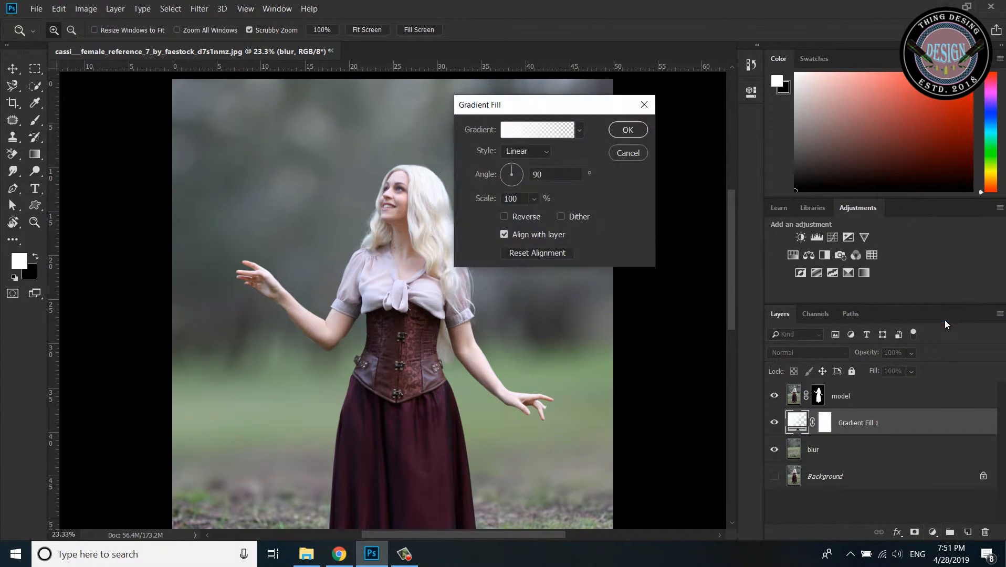
left_click(545, 153)
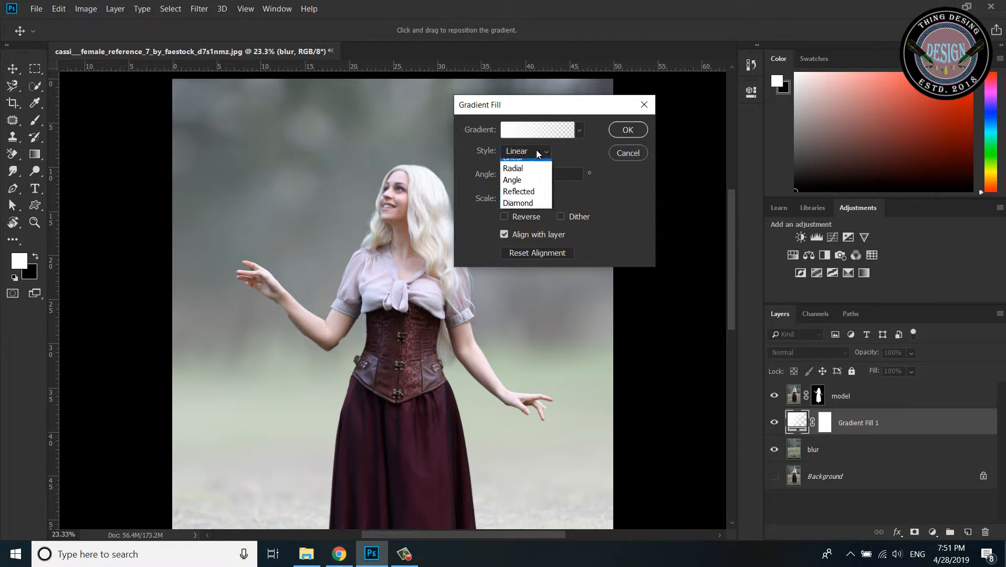
left_click(517, 178)
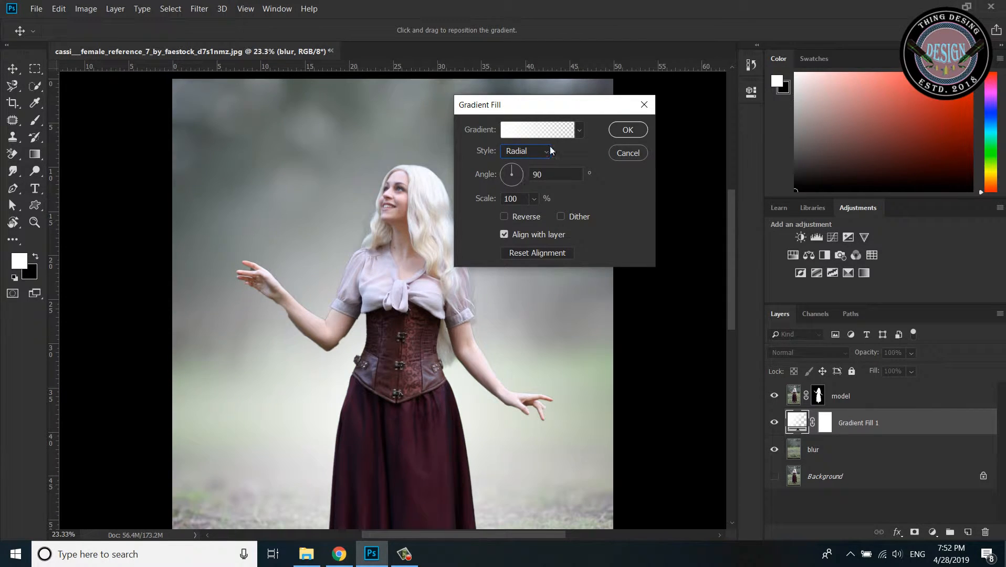
left_click(581, 131)
left_click(538, 201)
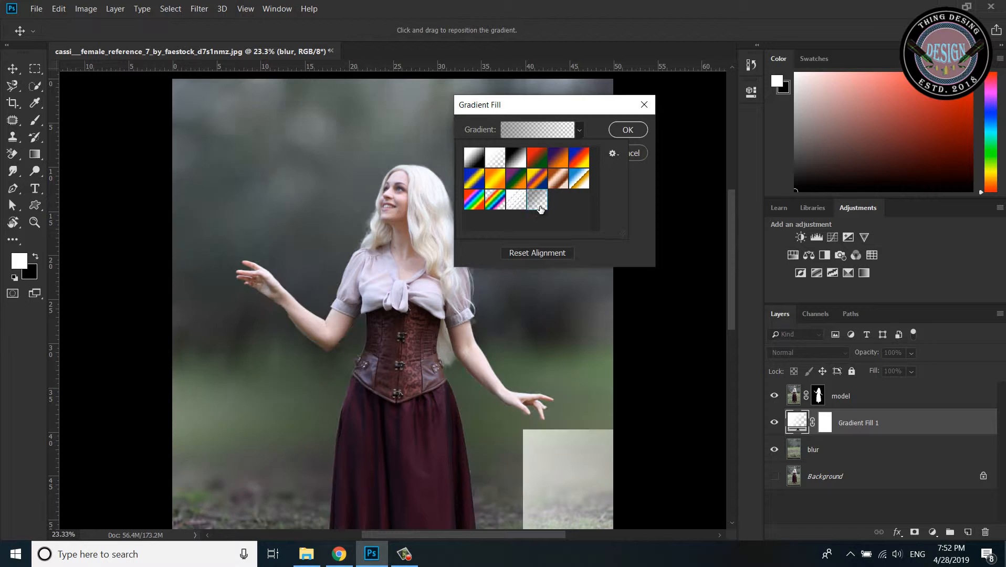
left_click(580, 132)
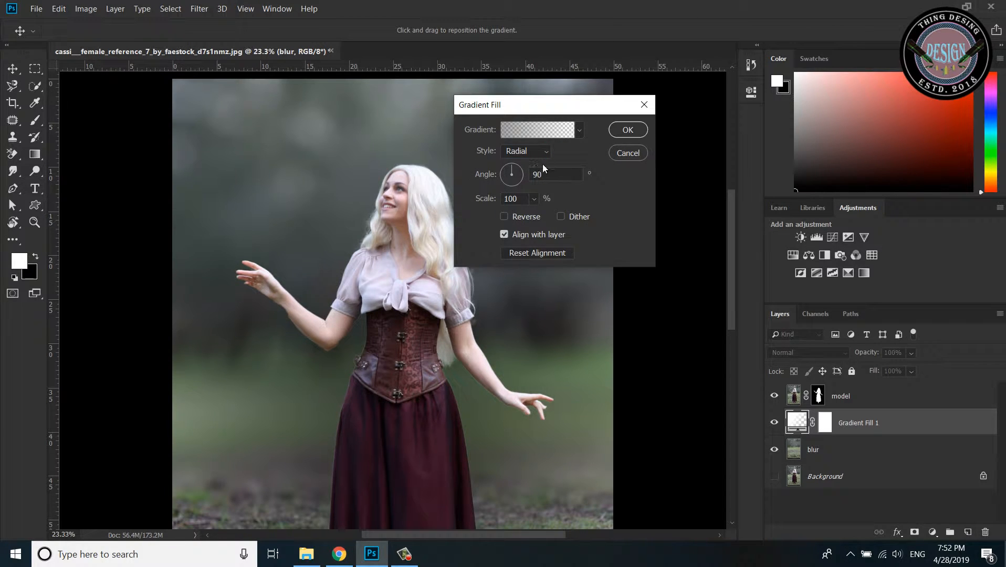
Step: Reverse the radial gradient, shift its centre slightly up and left over the woman's head, and accept the fill
left_click(508, 216)
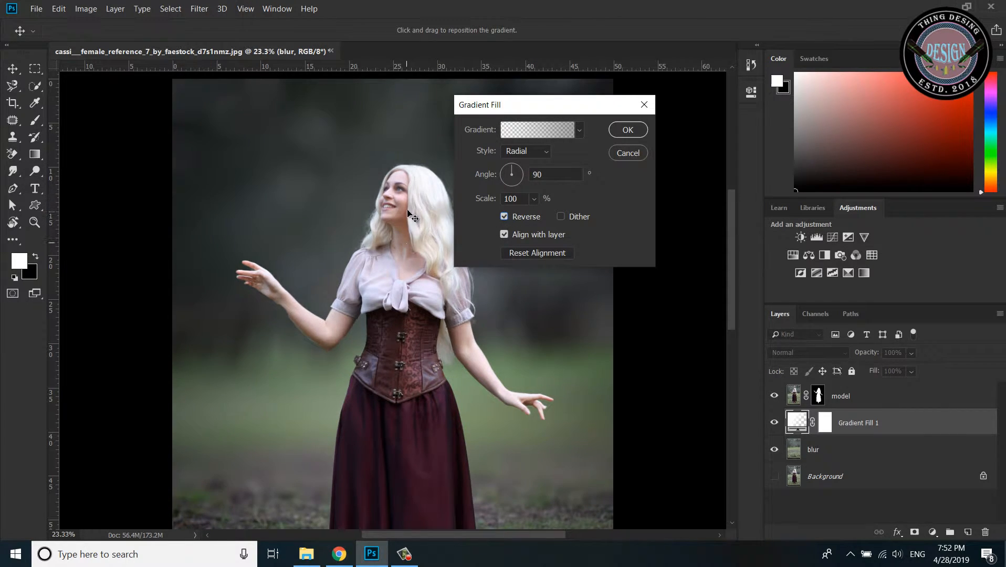
left_click_drag(408, 210, 382, 161)
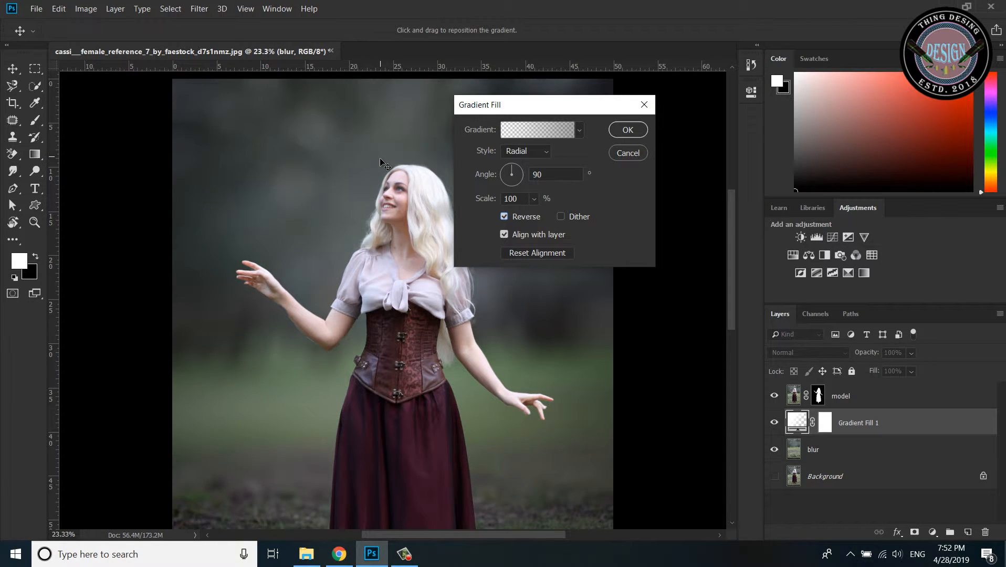
left_click(628, 130)
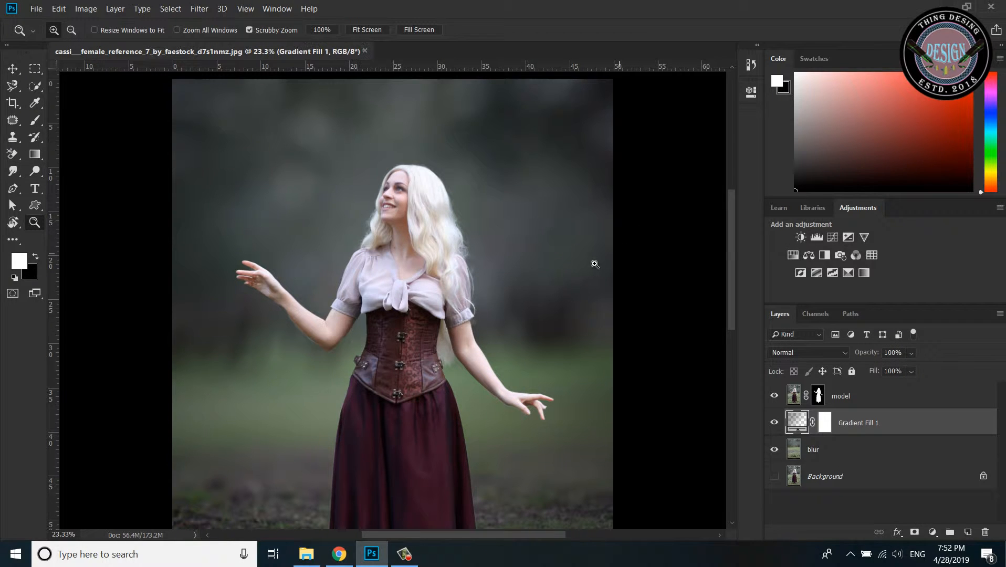
Step: Paint black on the gradient fill's mask around the woman's head and upper body with a soft 1400 px brush at 51% flow
left_click_drag(542, 304, 513, 312)
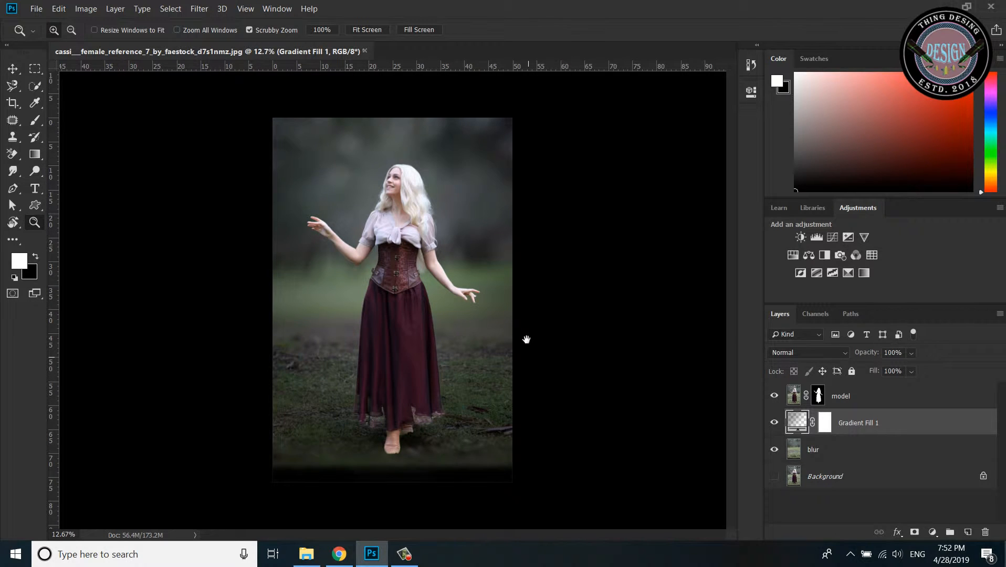
key("ctrl+0")
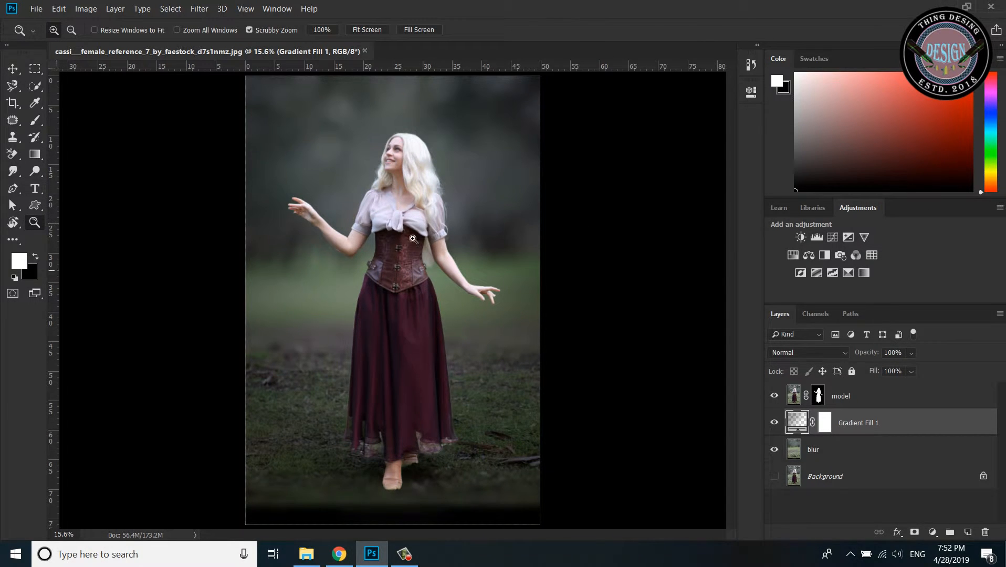
left_click_drag(408, 223, 429, 333)
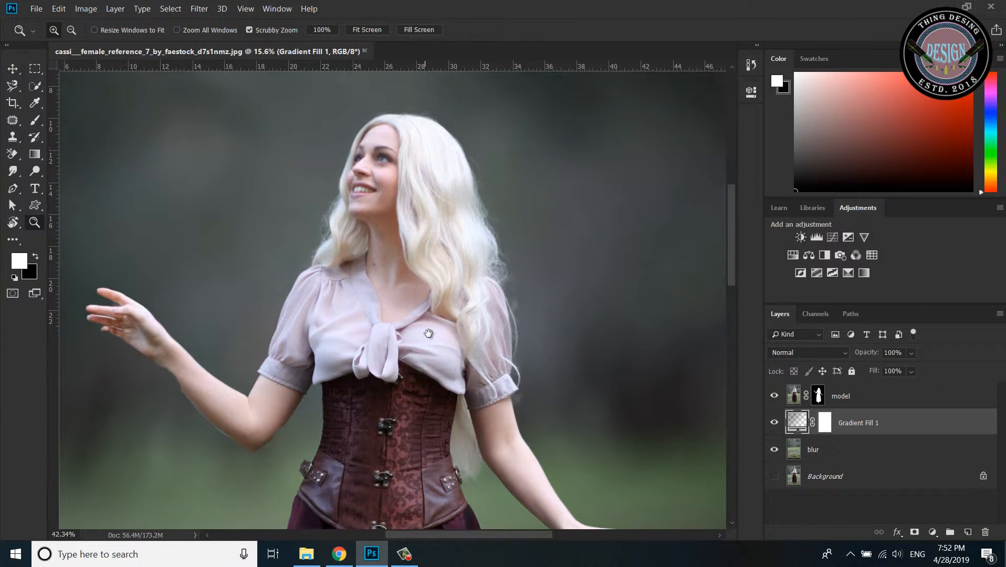
left_click(823, 427)
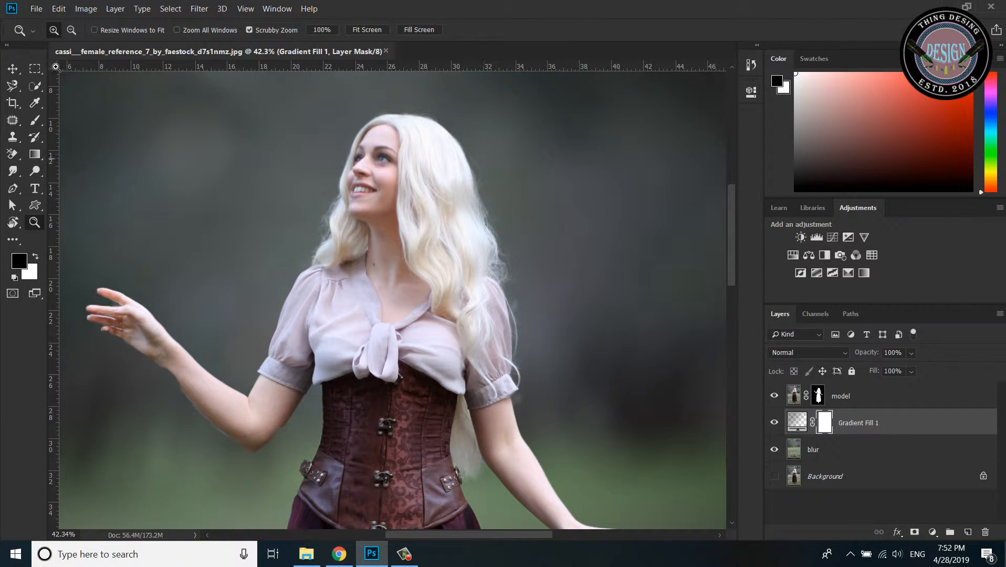
left_click(36, 120)
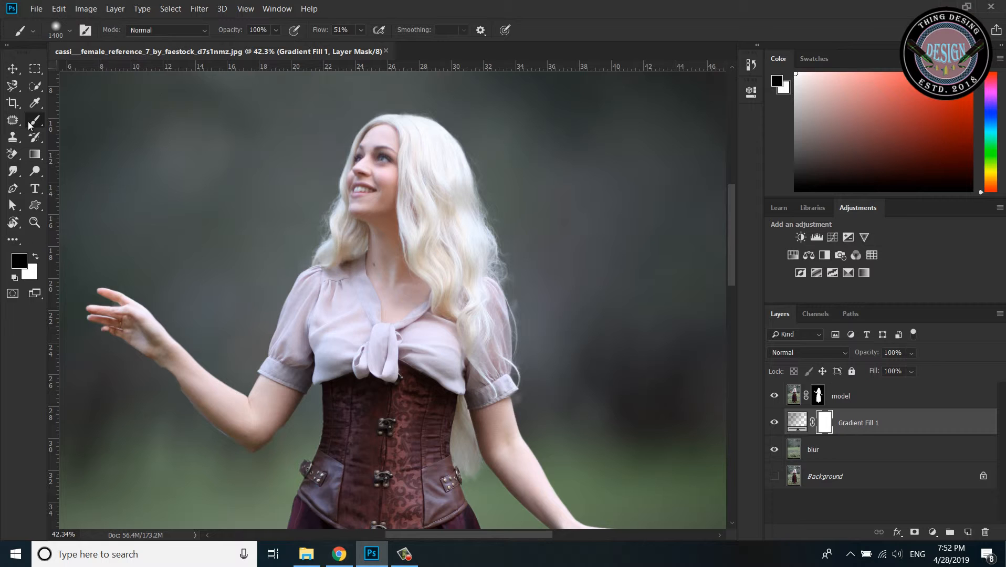
right_click(38, 124)
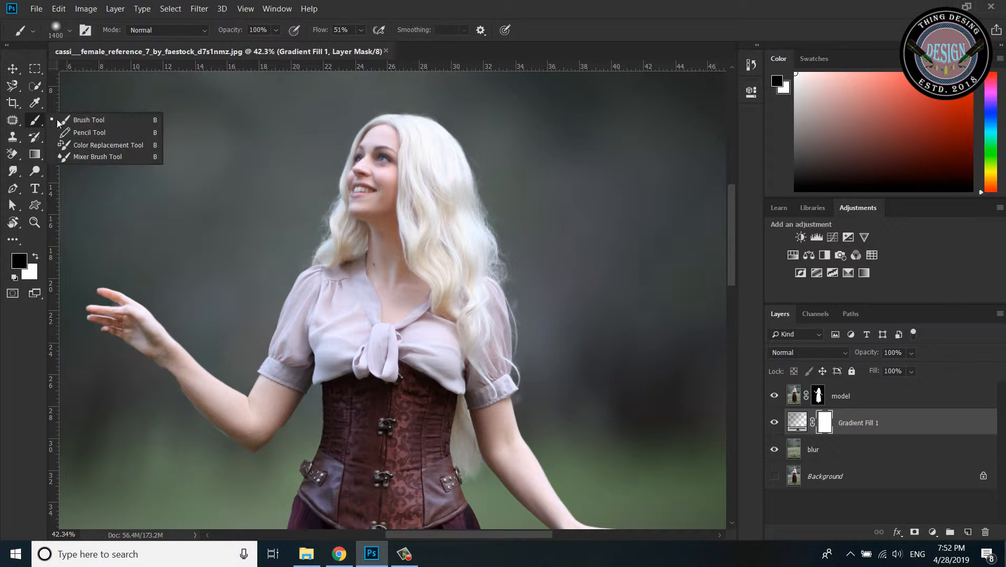
left_click(103, 119)
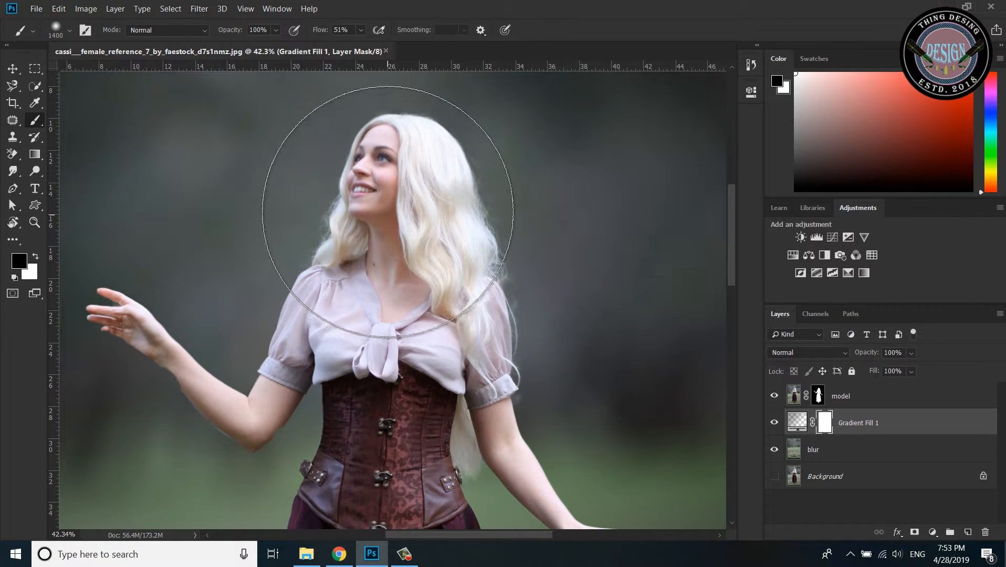
left_click(380, 261)
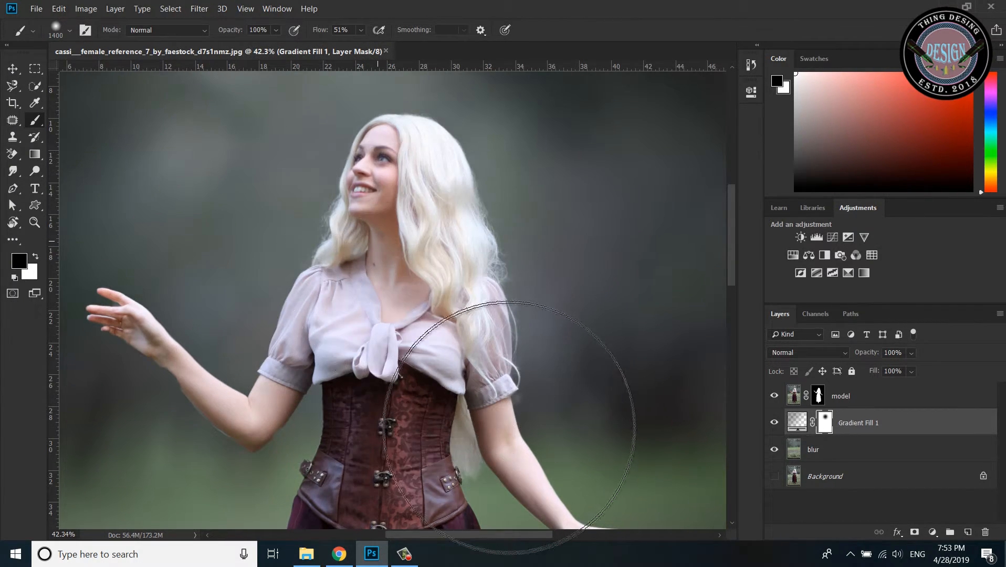
left_click(137, 231)
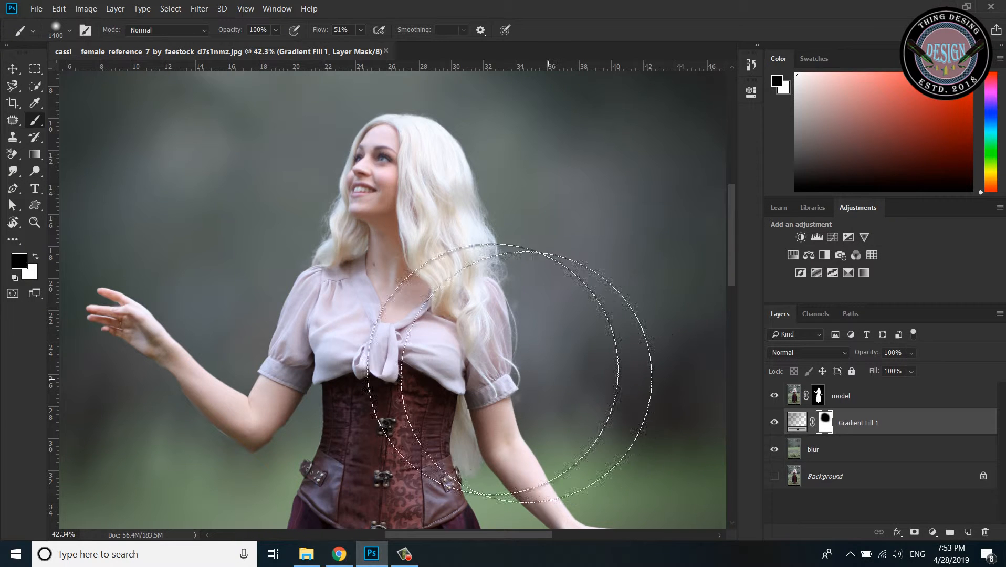
left_click(35, 222)
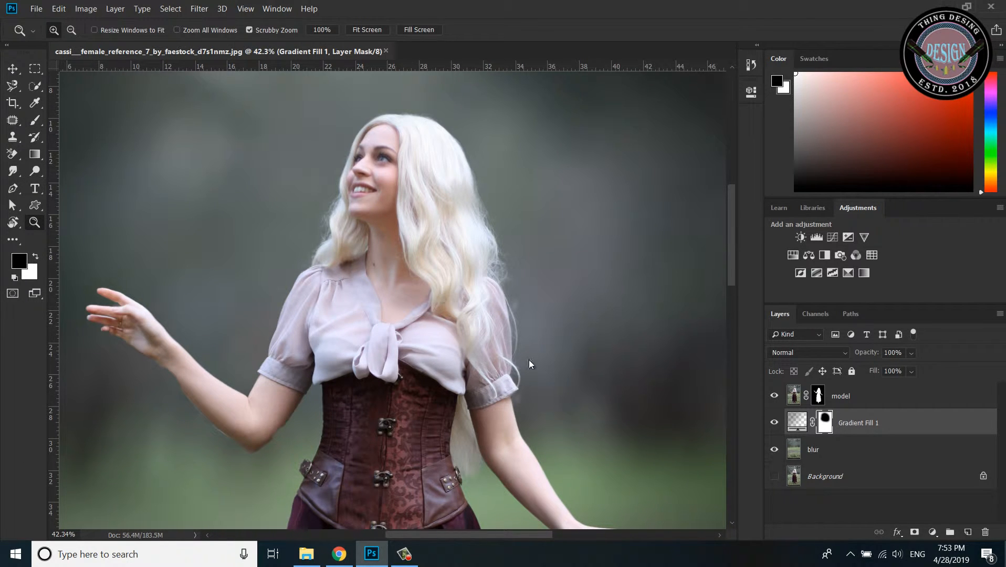
left_click_drag(467, 366, 447, 269)
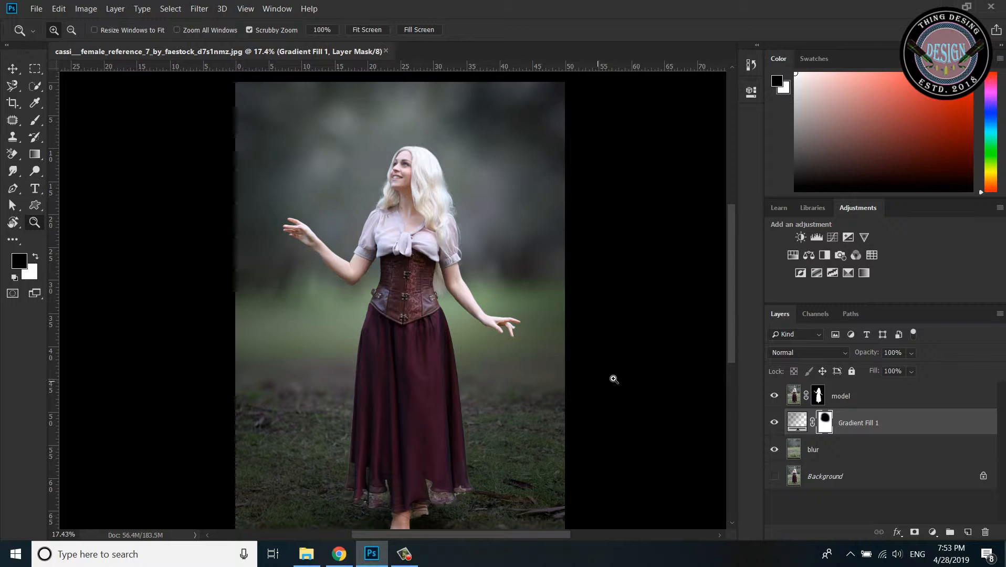
Step: Add a new empty layer above the "model" layer and name it "light"
left_click(866, 396)
key("x")
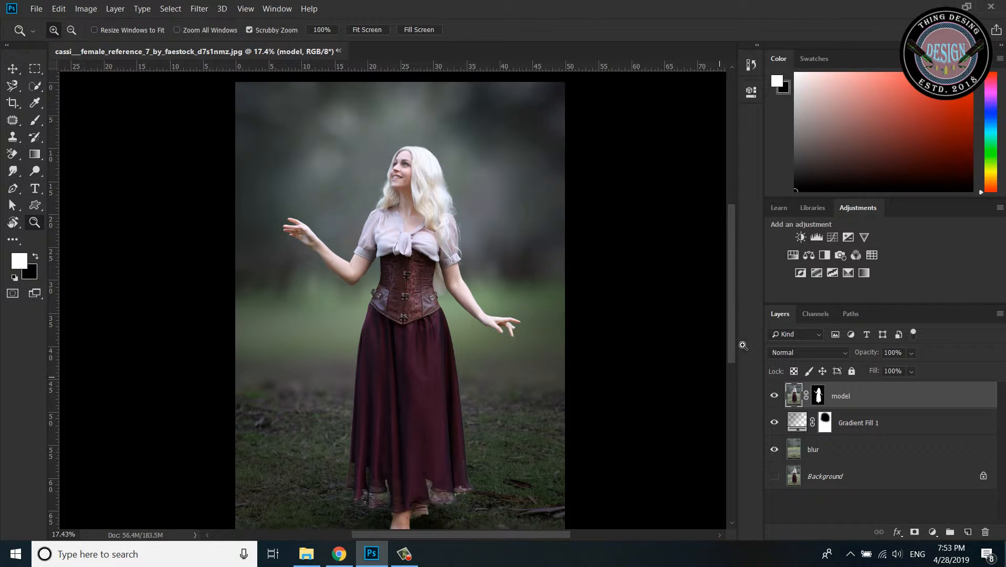
left_click(968, 532)
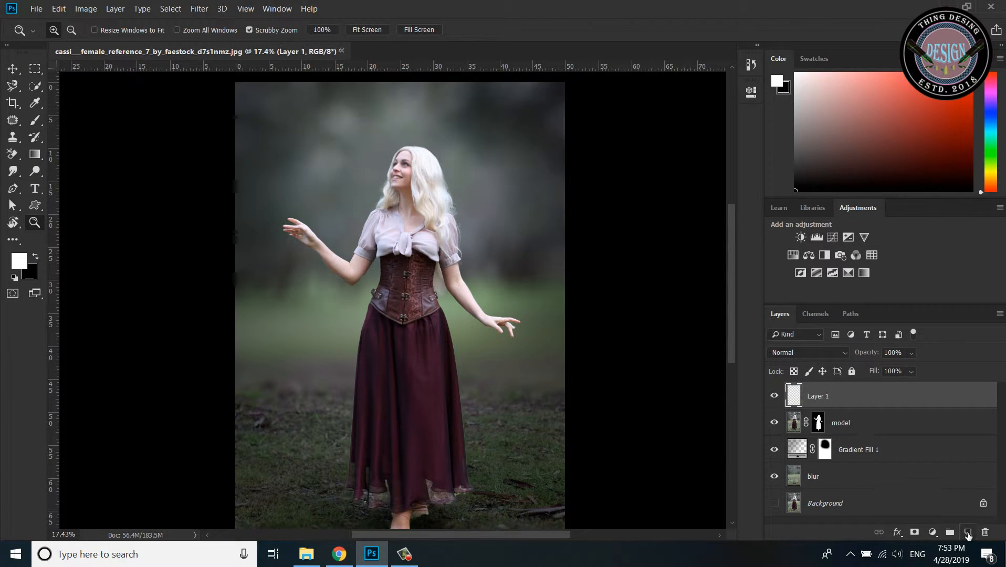
double_click(823, 397)
key("BackSpace")
key("Return")
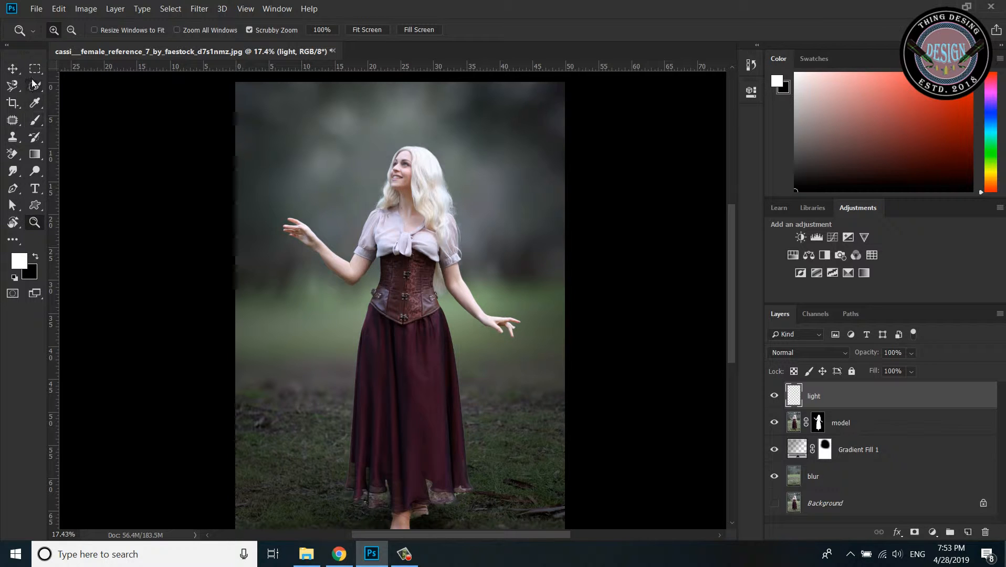
Step: Paint a soft white glow in the background's upper-left area on the "light" layer with a 2000 px, 0% hardness brush at 59% opacity
left_click_drag(32, 120, 95, 122)
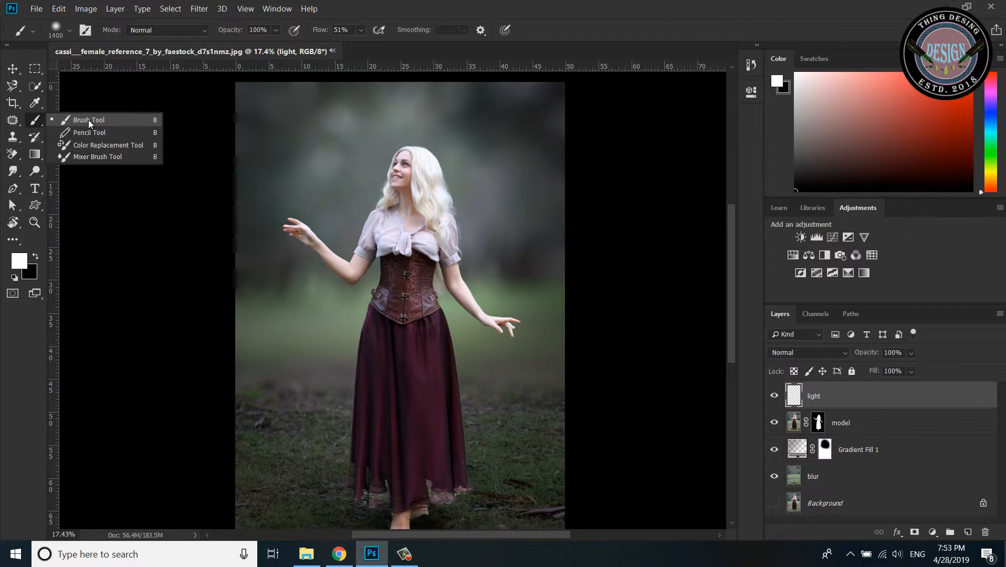
left_click(90, 119)
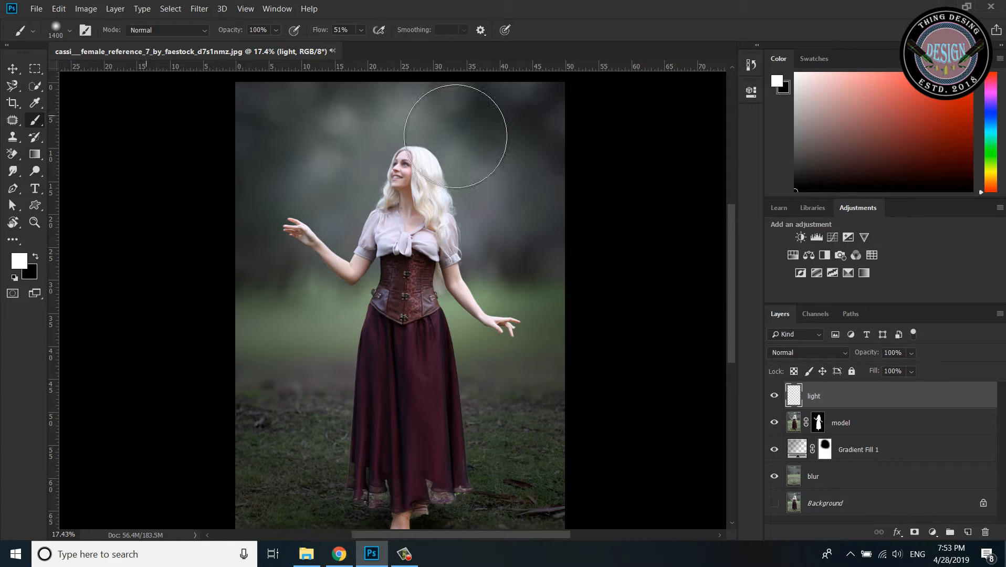
left_click_drag(449, 191, 456, 272)
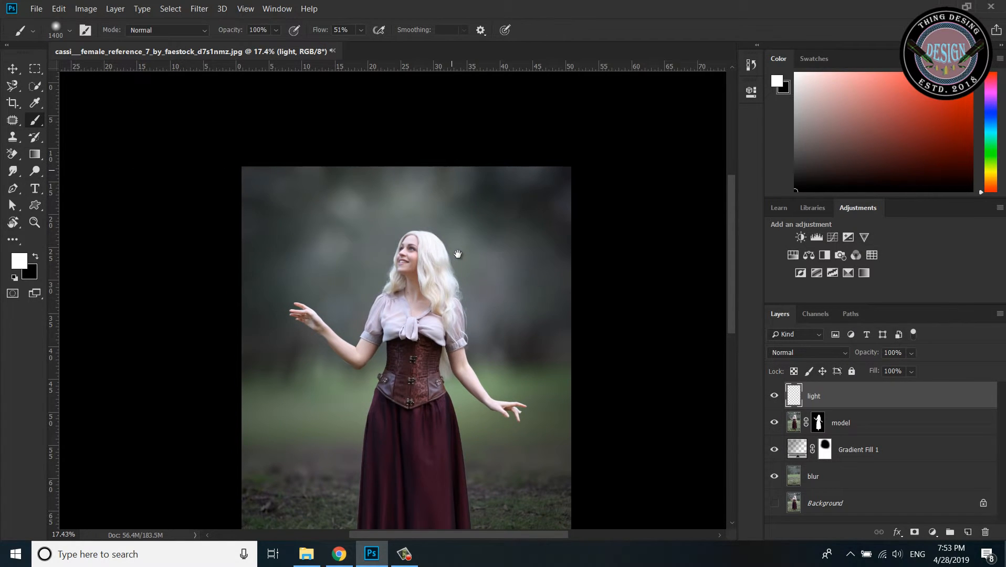
right_click(346, 187)
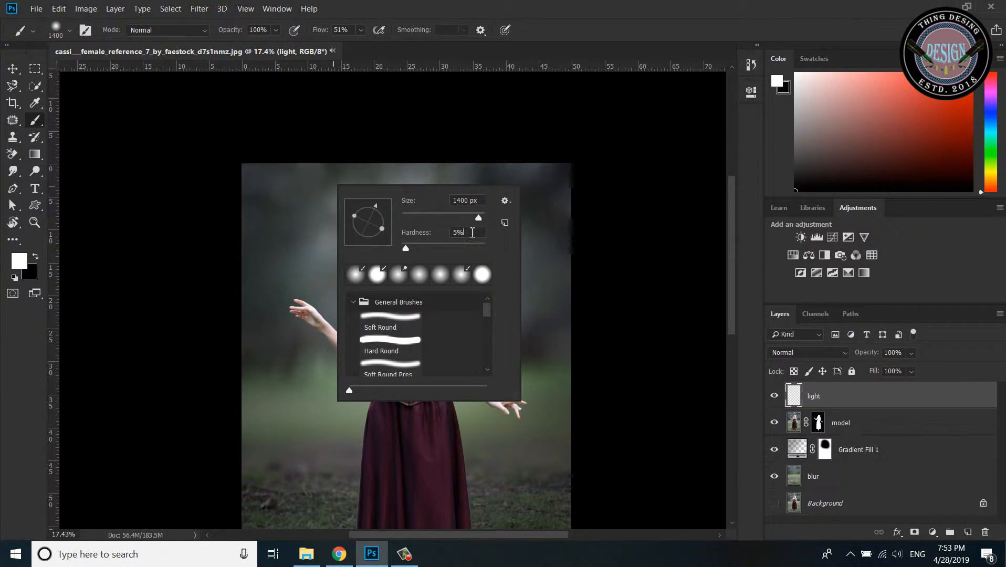
left_click_drag(472, 232, 449, 234)
left_click(419, 276)
left_click_drag(472, 219, 479, 218)
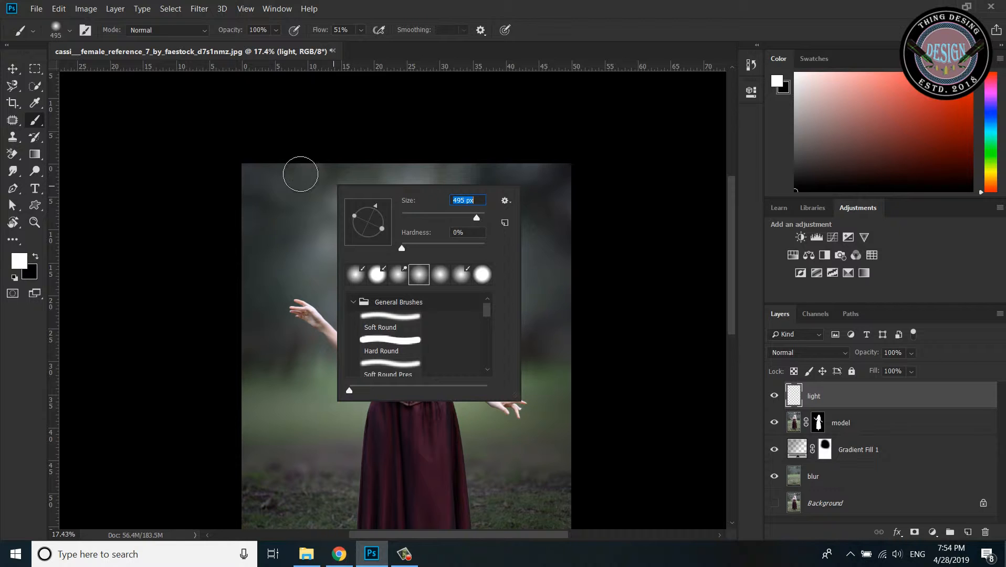
left_click(330, 3)
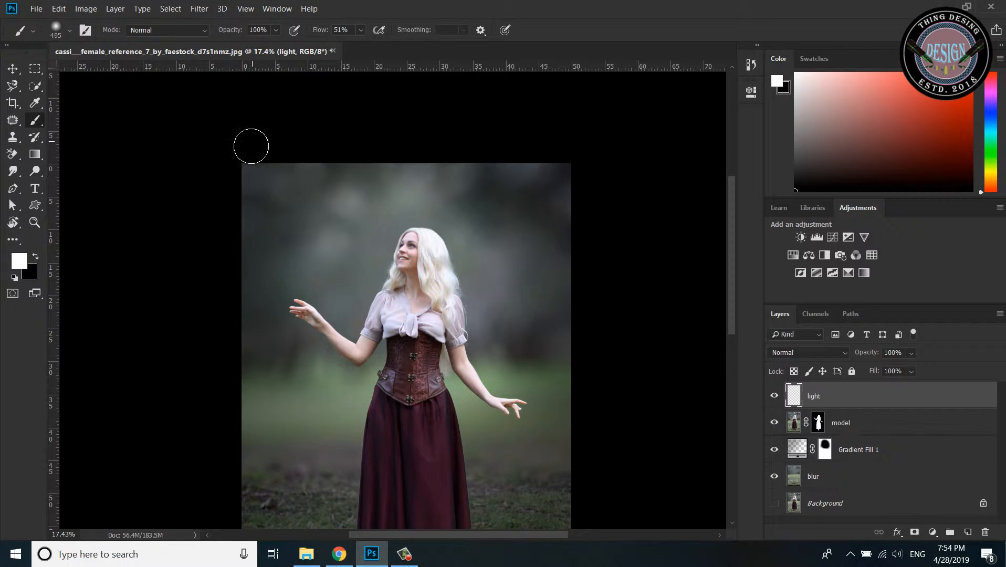
key("bracketright")
key("bracketright")
key("bracketright")
key("bracketright")
key("bracketright")
key("bracketright")
key("bracketright")
key("bracketright")
key("bracketright")
key("bracketright")
key("bracketright")
key("bracketright")
key("bracketright")
left_click(275, 30)
left_click_drag(269, 48, 266, 47)
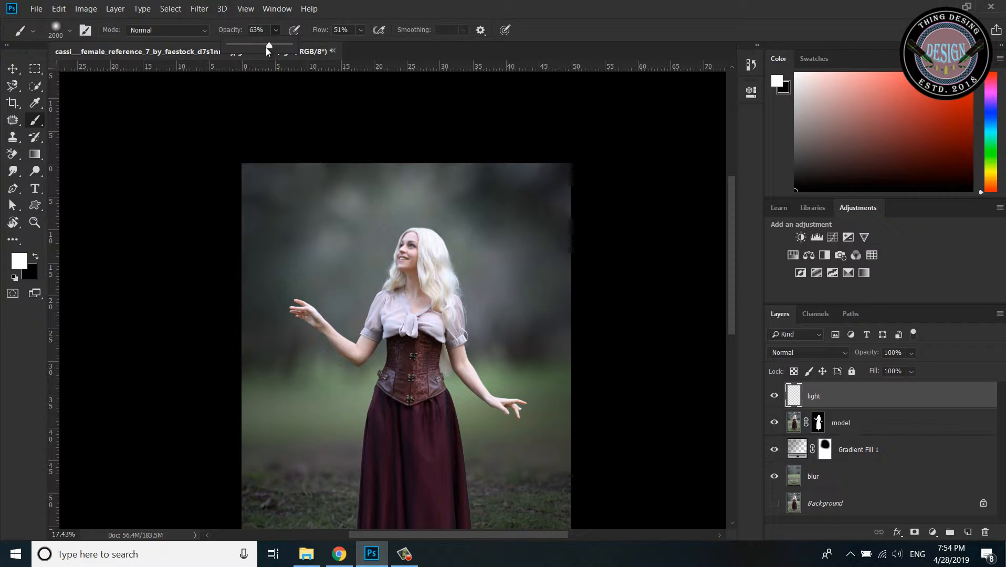
mouse_move(276, 199)
left_mouse_down()
mouse_move(288, 209)
mouse_move(287, 198)
mouse_move(343, 200)
mouse_move(292, 213)
mouse_move(301, 203)
mouse_move(287, 254)
mouse_move(535, 271)
left_mouse_up()
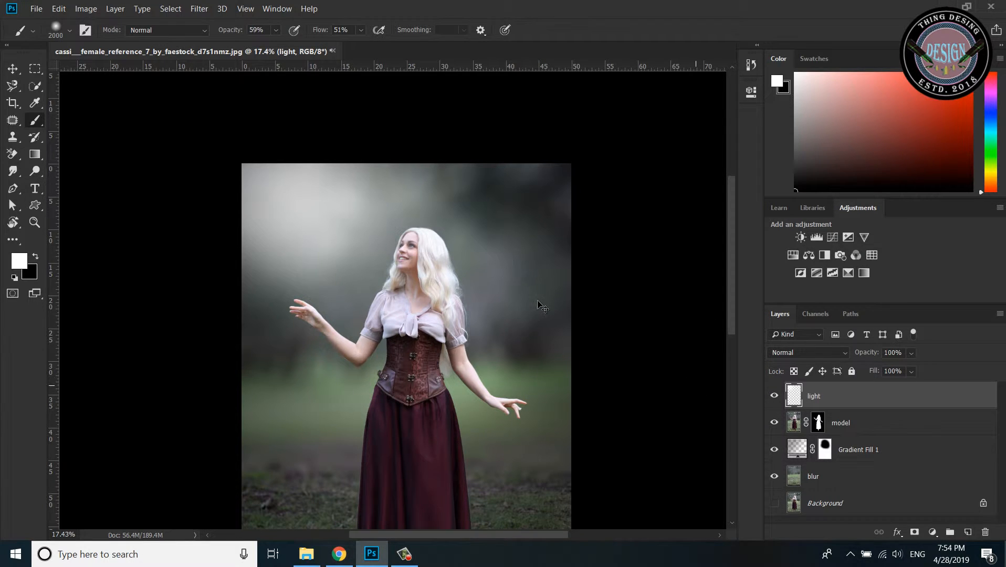
Step: Transform the painted glow to about 91.5% width and 112.7% height, keeping its upper-left corner fixed, and apply it
key("ctrl+t")
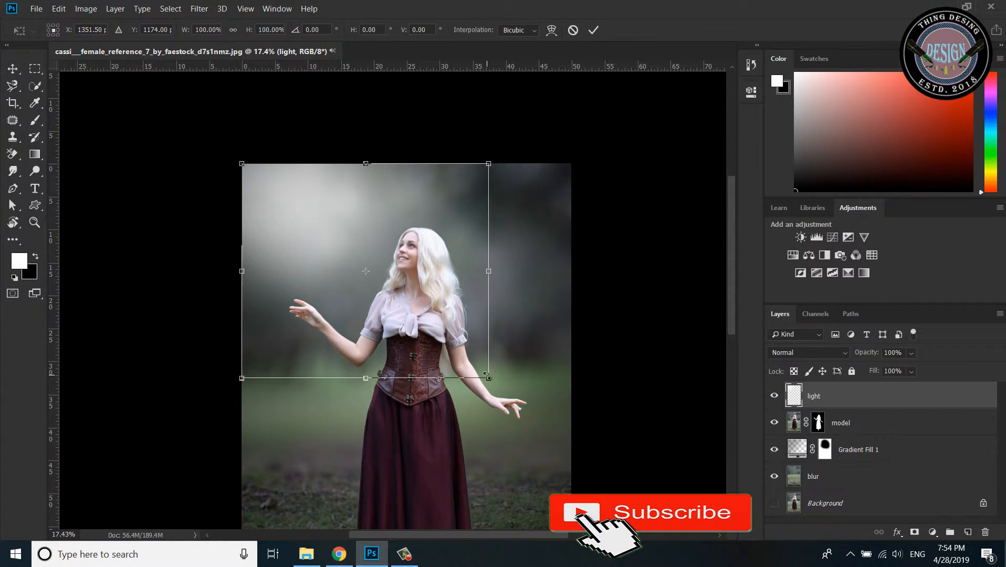
left_click_drag(486, 376, 468, 405)
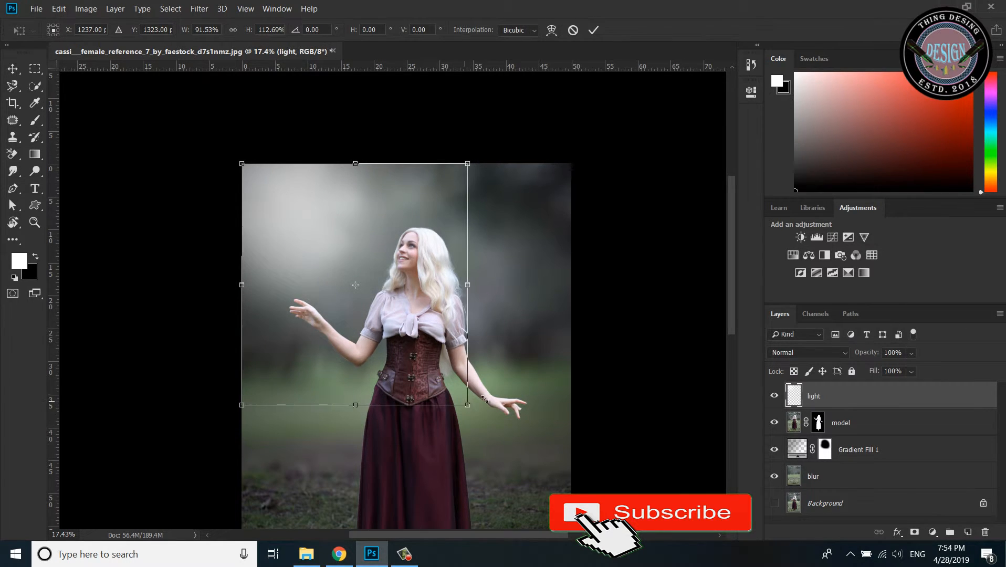
key("Return")
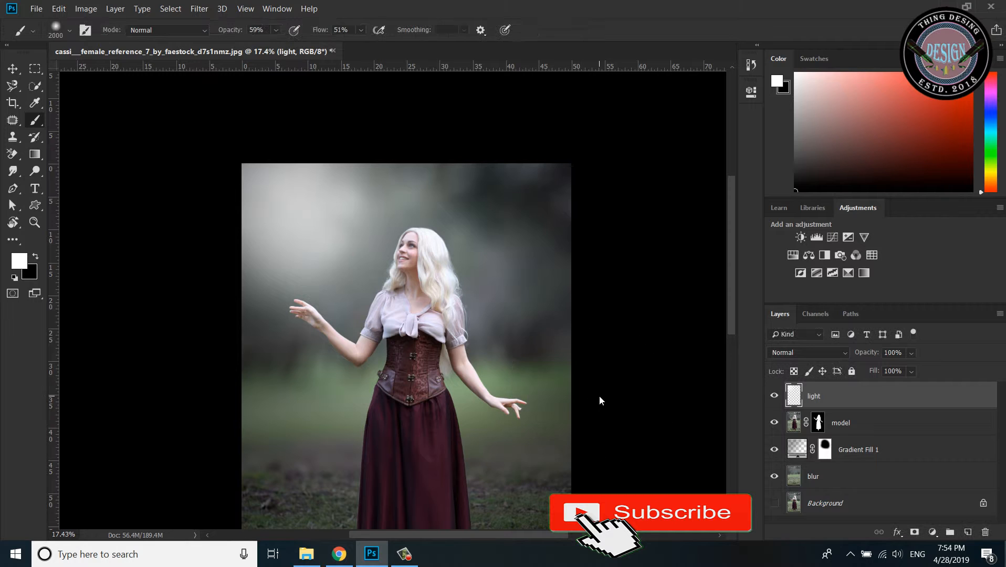
key("v")
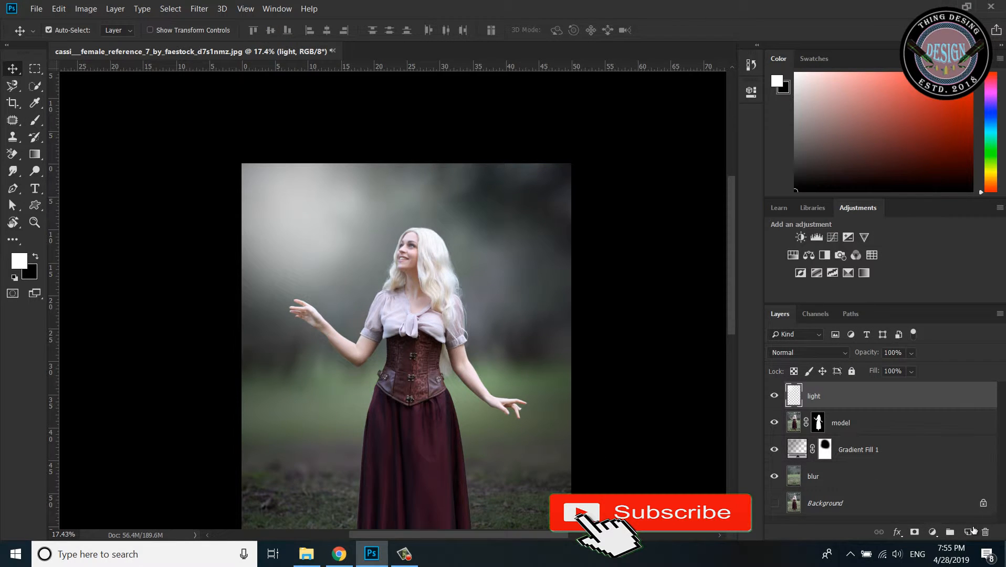
Step: Add a Curves adjustment layer above "light" and pull the RGB curve's middle down to darken the image
left_click(934, 532)
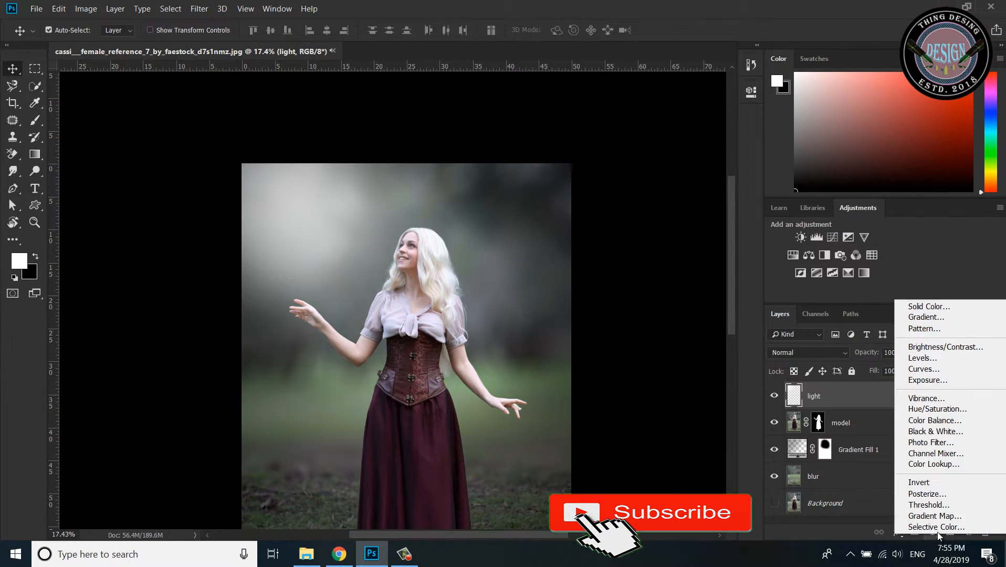
left_click(940, 370)
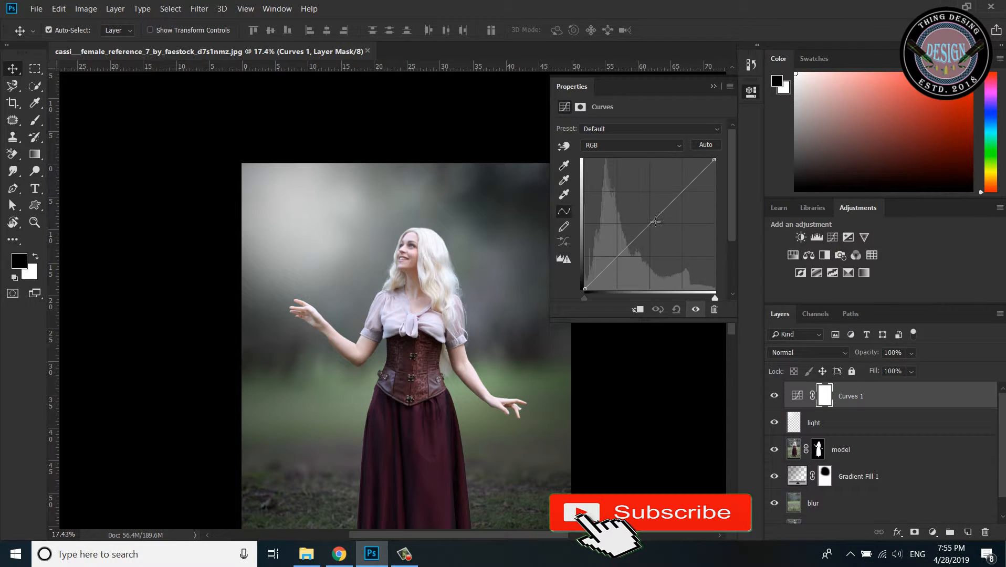
left_click_drag(655, 221, 679, 220)
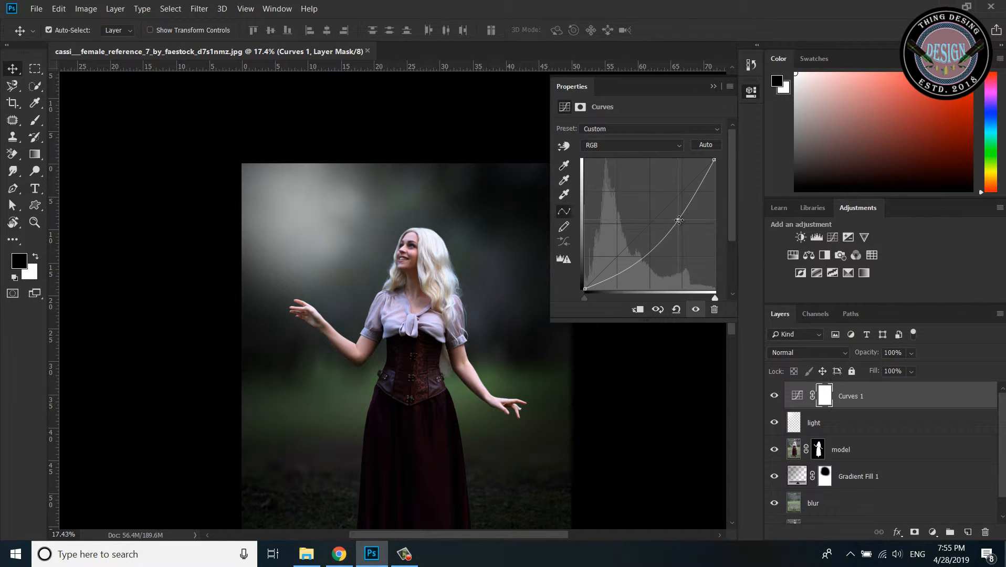
left_click(716, 88)
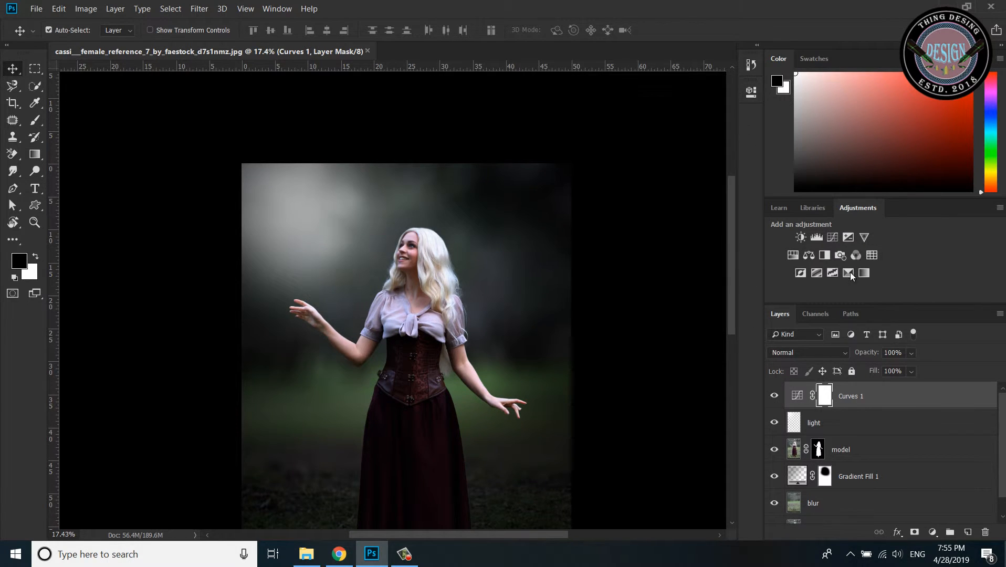
Step: Add a Color Balance adjustment layer above Curves 1 and shift its midtones slightly toward red and yellow for a warmer look
left_click(933, 534)
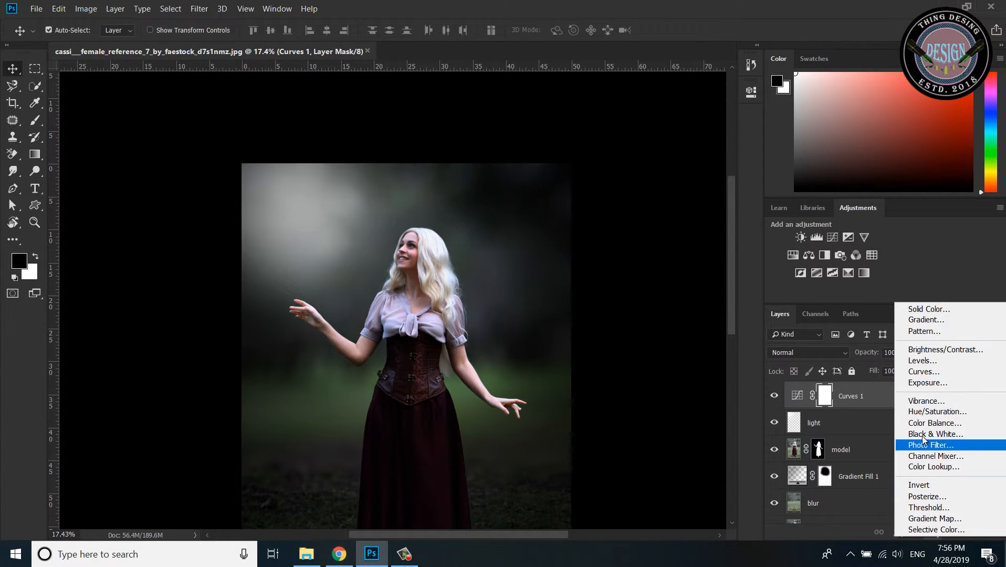
left_click(923, 422)
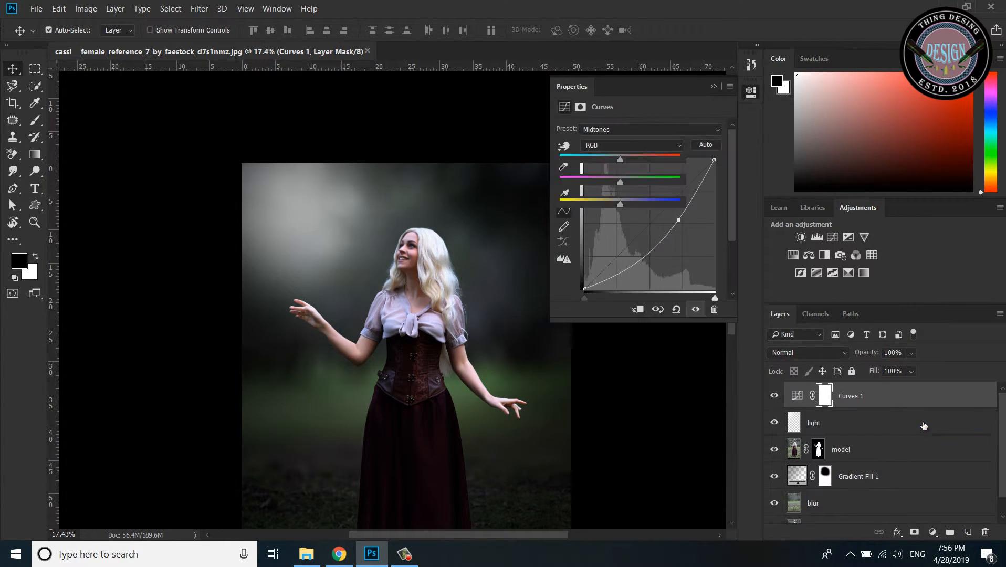
left_click(665, 131)
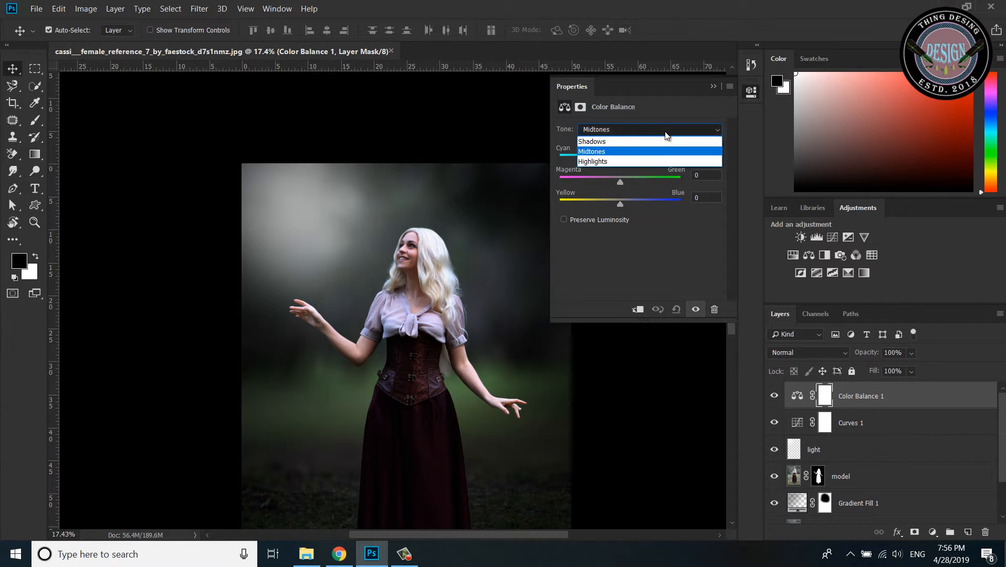
left_click(671, 126)
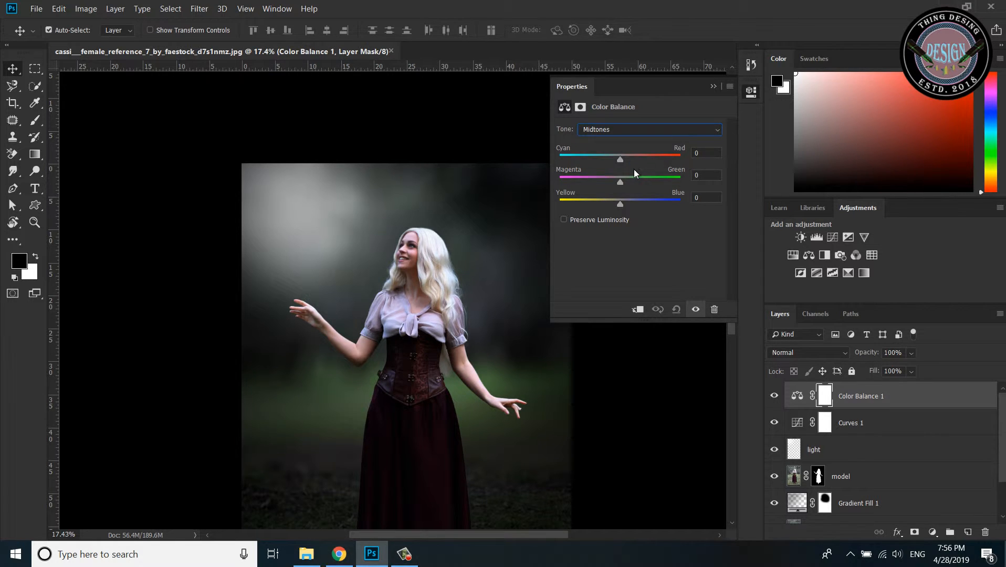
left_click_drag(621, 182, 614, 203)
mouse_move(621, 161)
left_mouse_down()
mouse_move(635, 163)
mouse_move(620, 165)
left_mouse_up()
left_click(628, 124)
left_click(623, 162)
mouse_move(625, 159)
left_mouse_down()
mouse_move(615, 161)
mouse_move(630, 157)
left_mouse_up()
left_click_drag(620, 204, 615, 203)
left_click(654, 136)
left_click(713, 86)
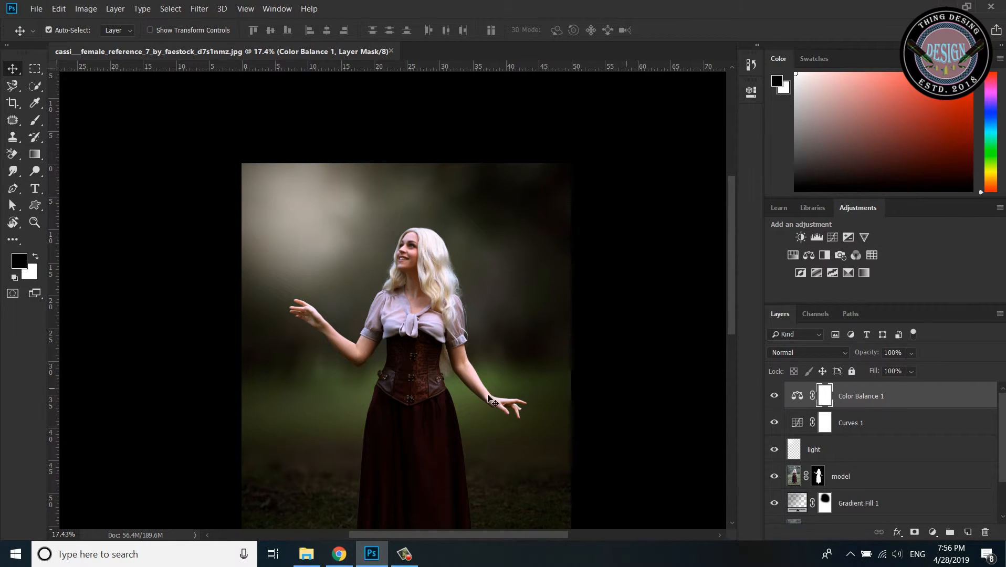
Step: Paint faint white haze over the upper background on the "light" layer with a soft brush up to 3200 px, 45% opacity and 14% flow
left_click(34, 222)
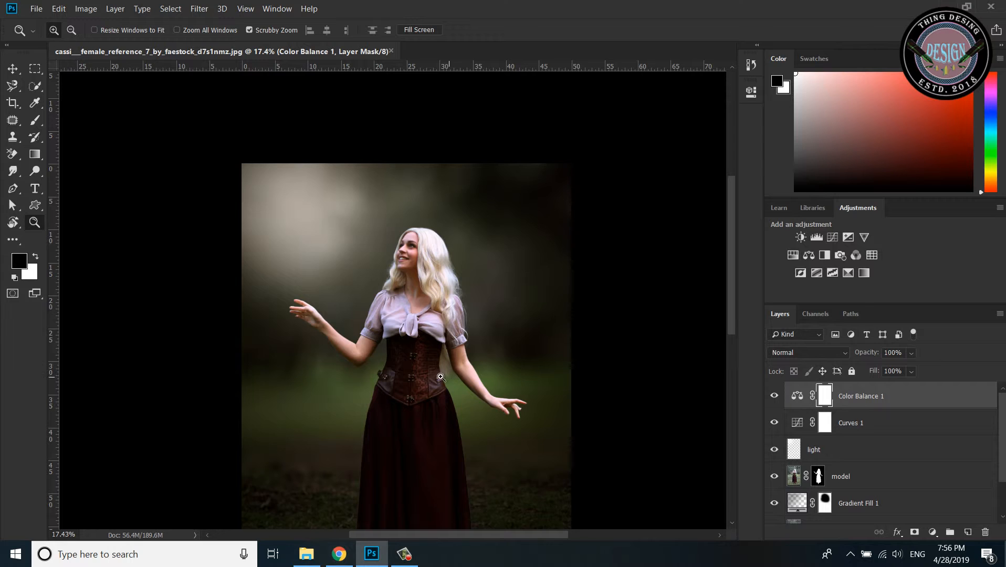
left_click_drag(441, 376, 418, 364)
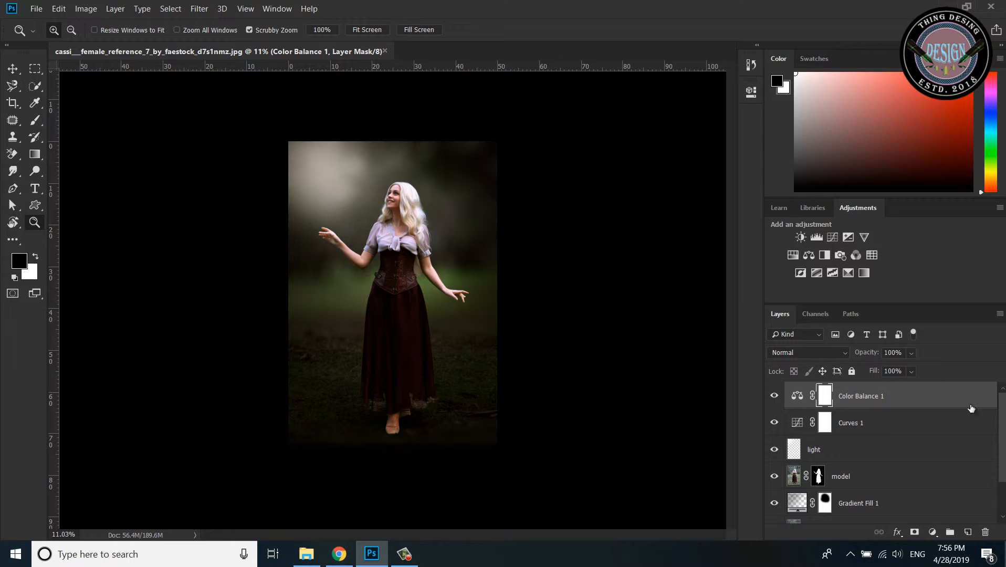
mouse_move(1004, 426)
left_mouse_down()
mouse_move(1004, 445)
mouse_move(1004, 435)
left_mouse_up()
scroll(946, 446, "down", 2)
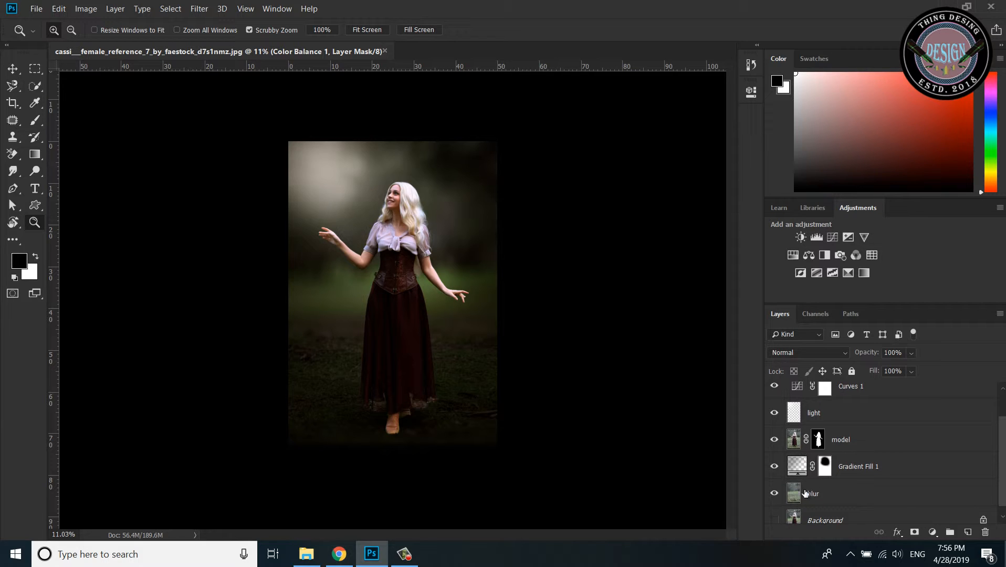
left_click(800, 416)
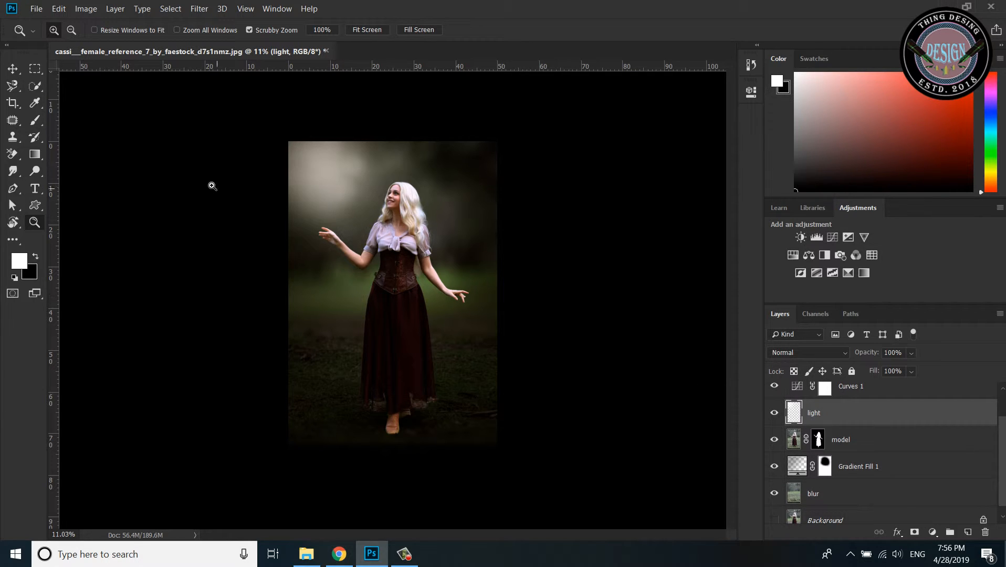
right_click(33, 121)
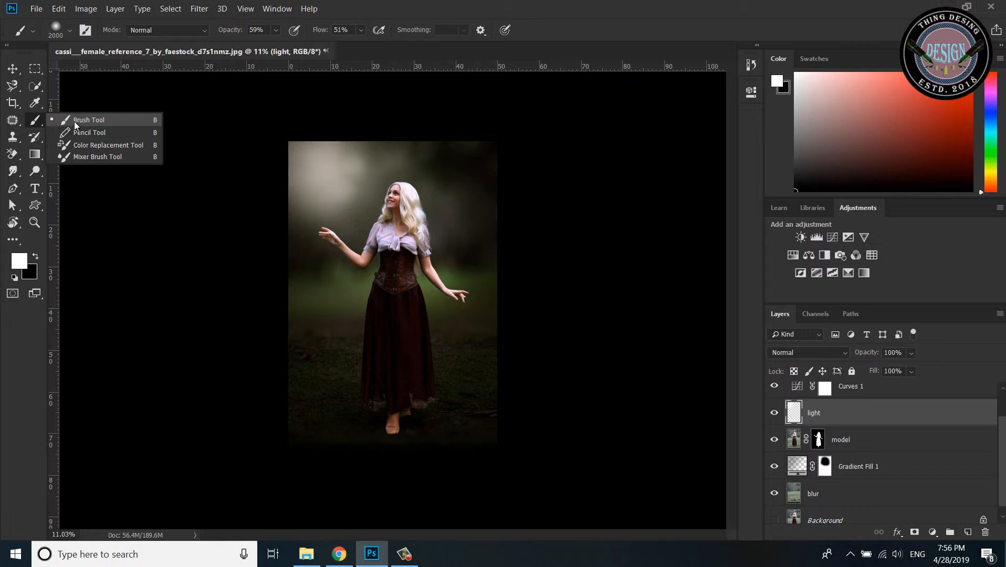
left_click(74, 121)
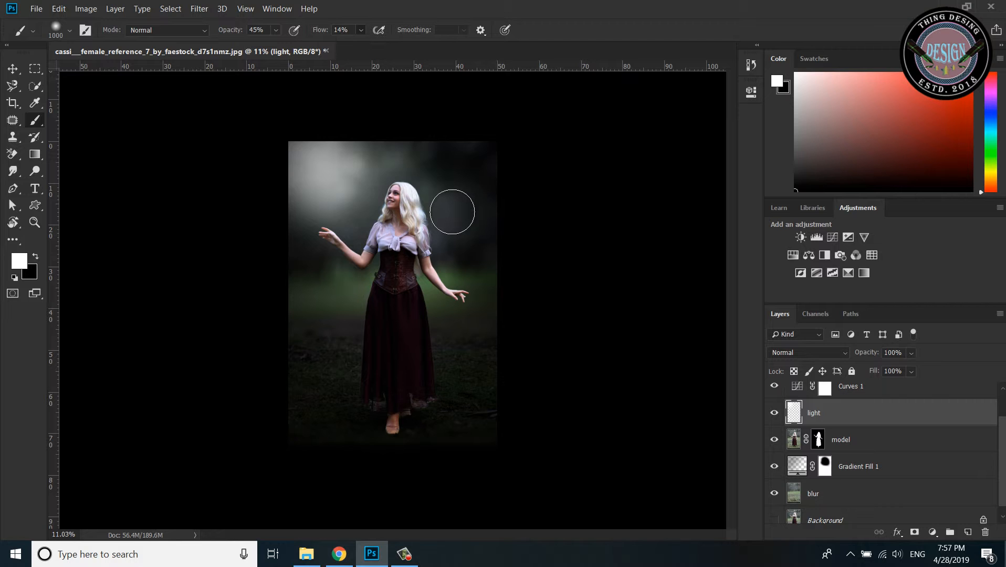
key("bracketright")
key("bracketright")
key("bracketright")
key("bracketright")
key("bracketright")
key("bracketright")
key("bracketright")
key("bracketright")
key("bracketright")
key("bracketright")
key("bracketright")
key("bracketright")
key("bracketright")
key("bracketright")
key("bracketright")
key("bracketright")
key("bracketright")
key("bracketright")
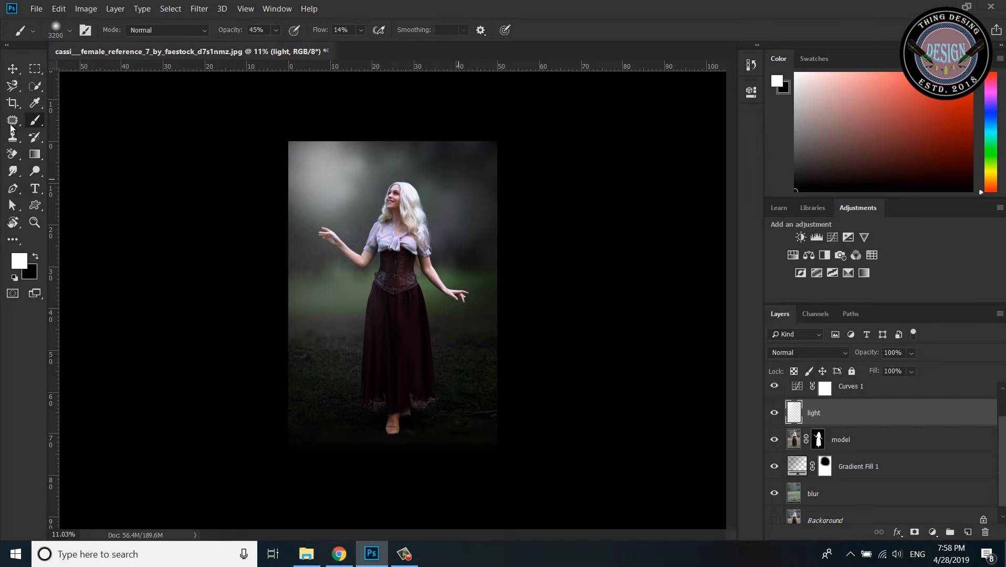
Step: Extend the white haze over the skirt and the ground around it with a 3500 px brush
key("bracketright")
key("bracketright")
key("bracketright")
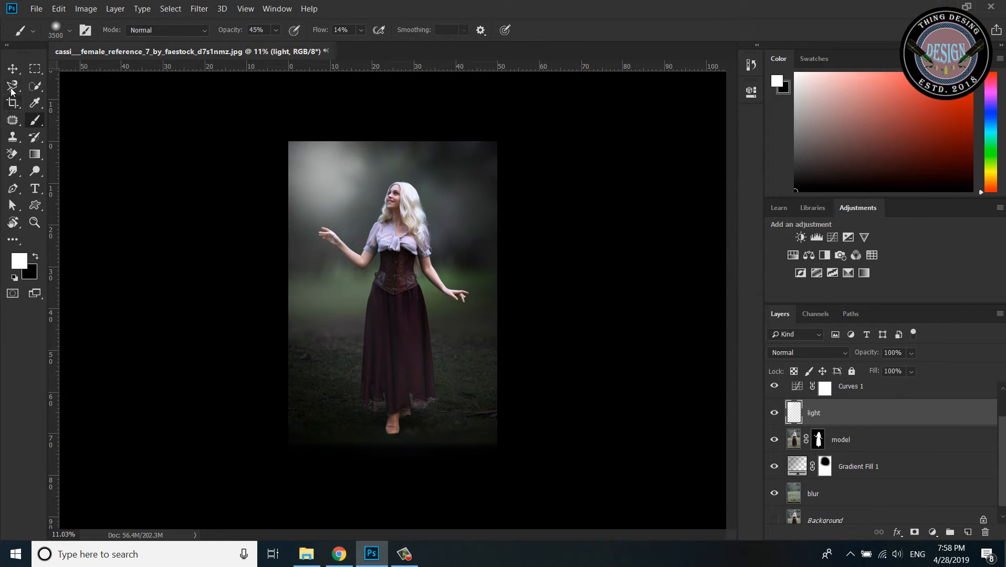
left_click(13, 69)
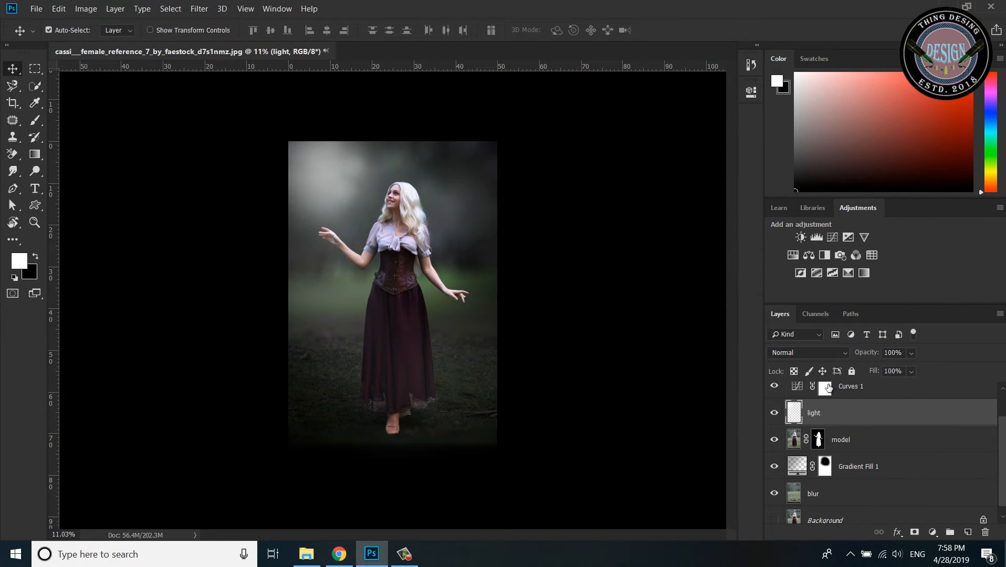
Step: Select the Color Balance 1 layer at the top of the layer stack
left_click(869, 393)
scroll(945, 435, "up", 1)
left_click(882, 401)
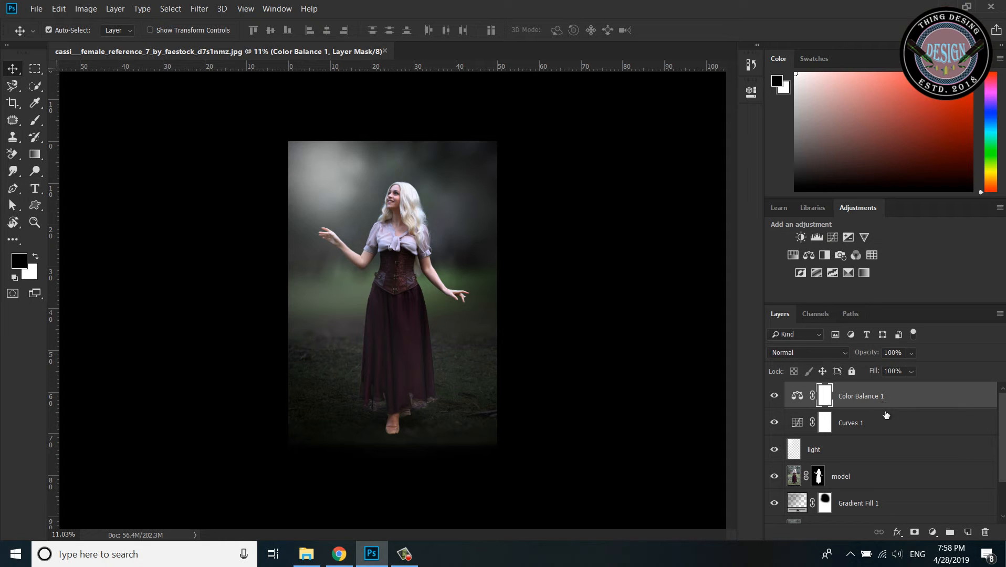
scroll(942, 439, "down", 2)
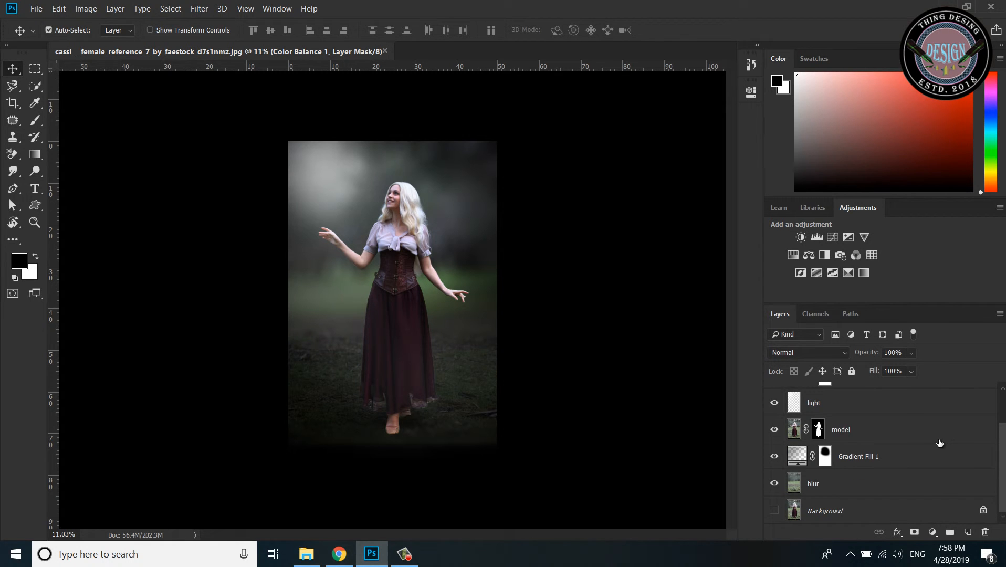
Step: Select the layers from Color Balance 1 down to blur and merge the visible layers into one above the hidden Background
left_click(839, 489, "shift")
right_click(851, 457)
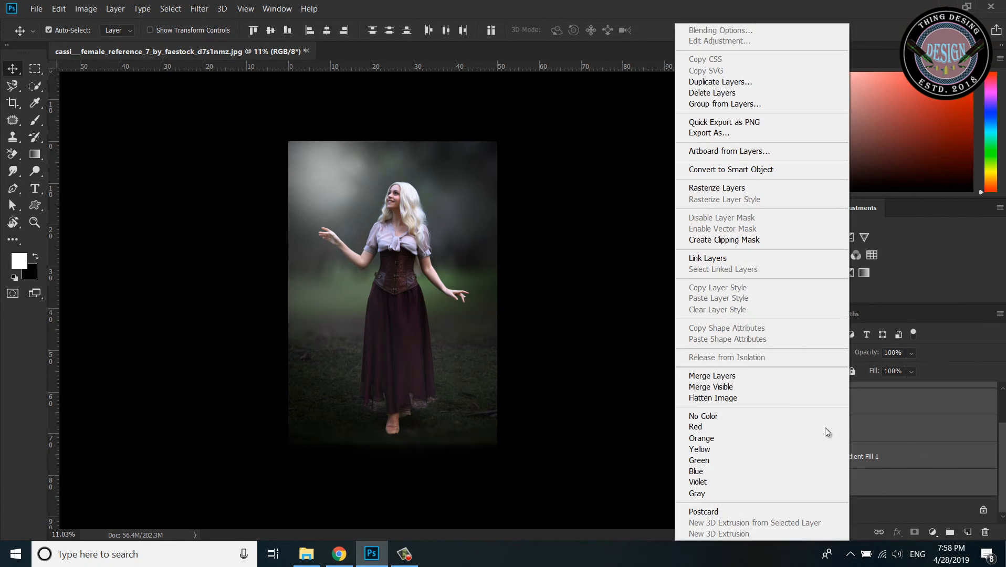
left_click(729, 386)
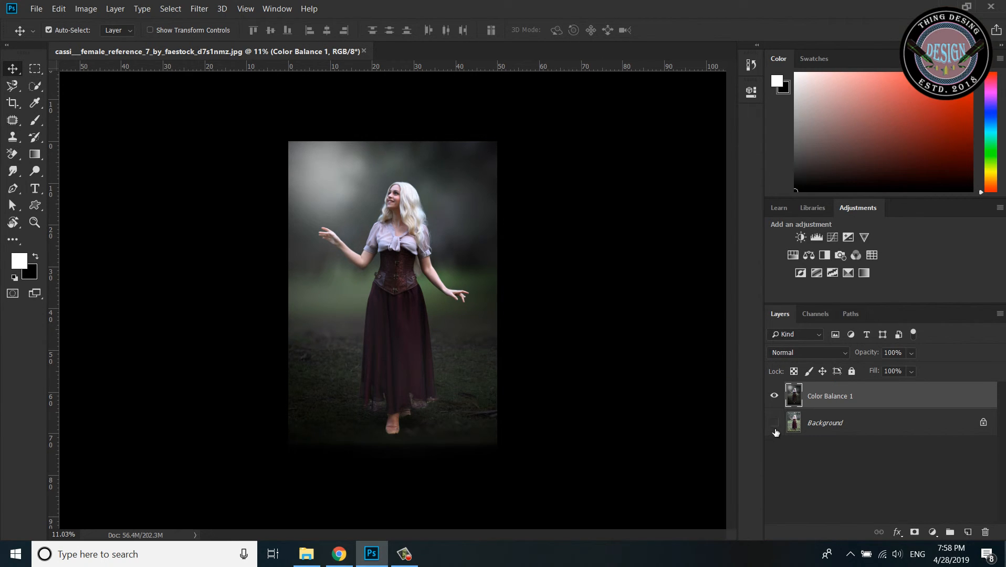
Step: Show the Background layer and toggle the merged layer's visibility to compare the original photo with the edit
left_click(775, 398)
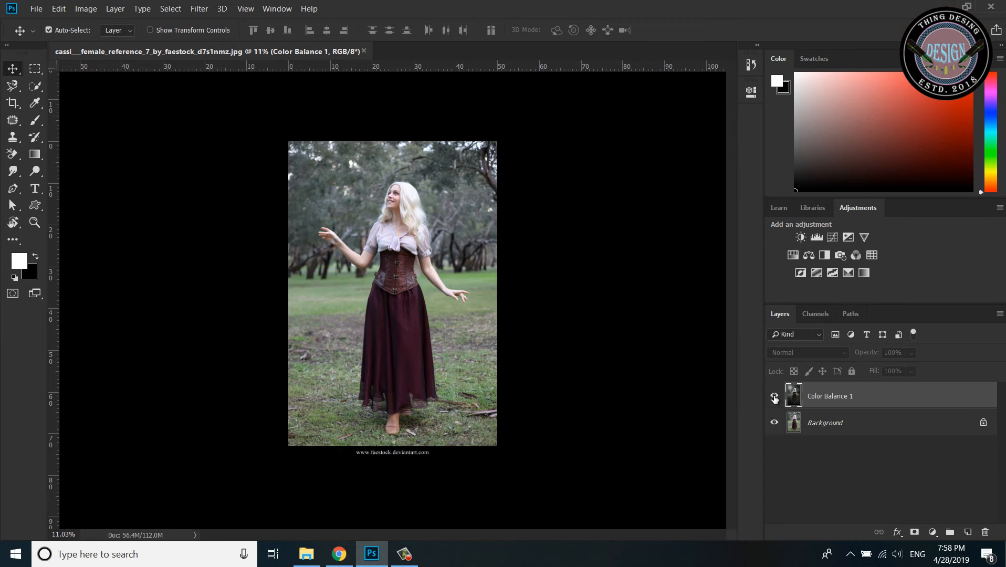
left_click(775, 398)
left_click(774, 398)
left_click(774, 398)
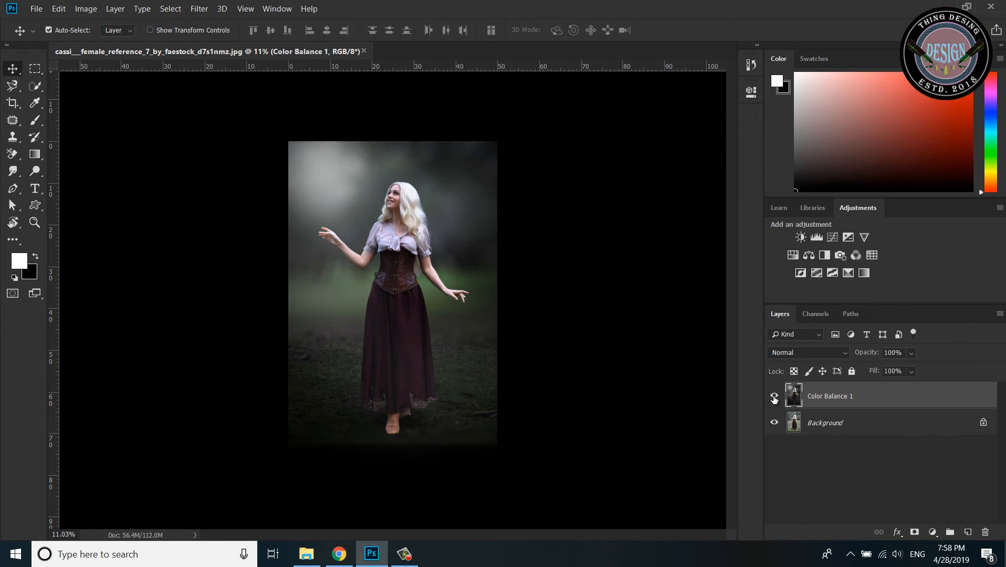
Step: Save the image to the Desktop as a JPEG named "clolorlkjd" with maximum quality 12 and the Baseline ("Standard") format
left_click(35, 8)
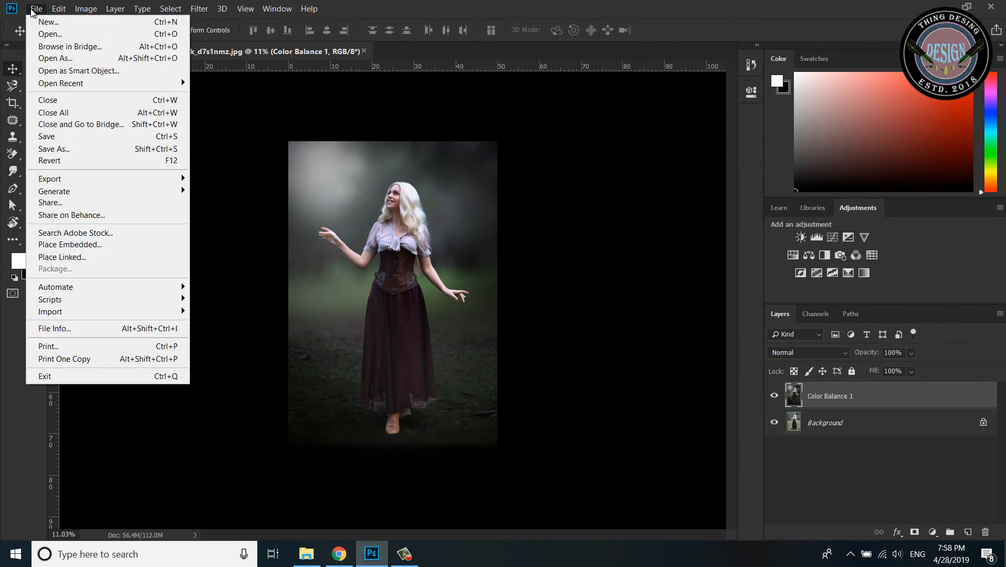
left_click(62, 148)
type("clo")
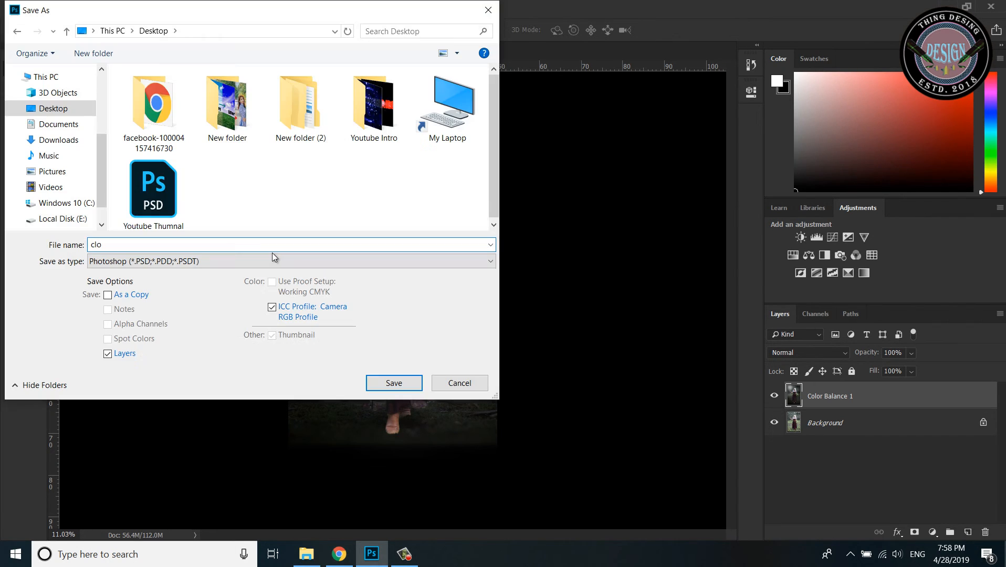
type("lorlkjd")
left_click(295, 267)
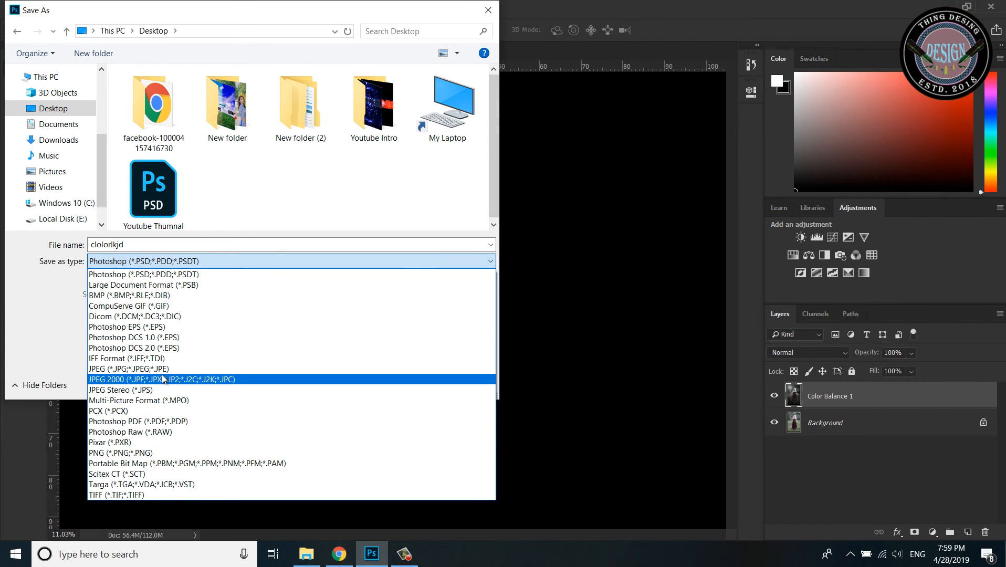
left_click(162, 373)
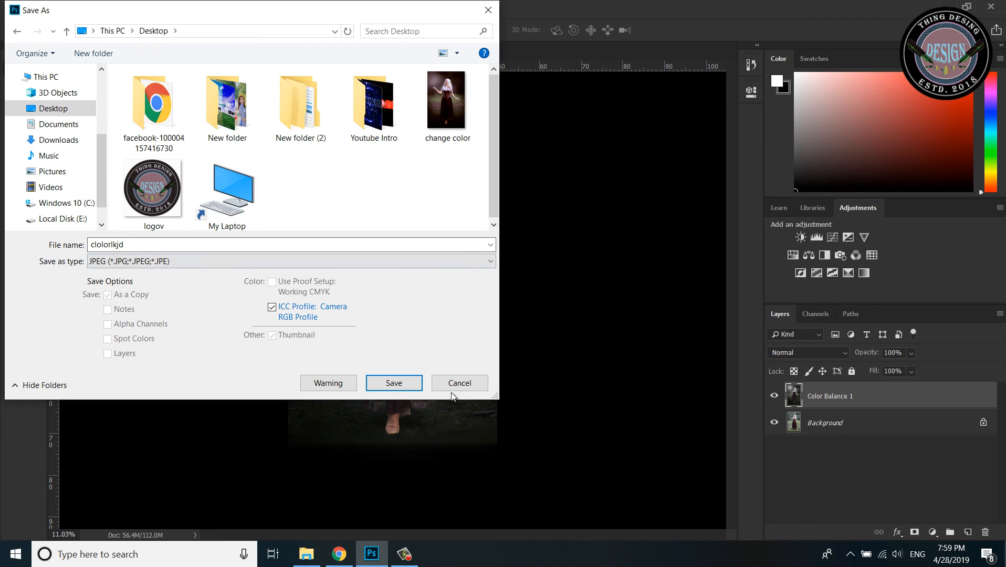
left_click(393, 383)
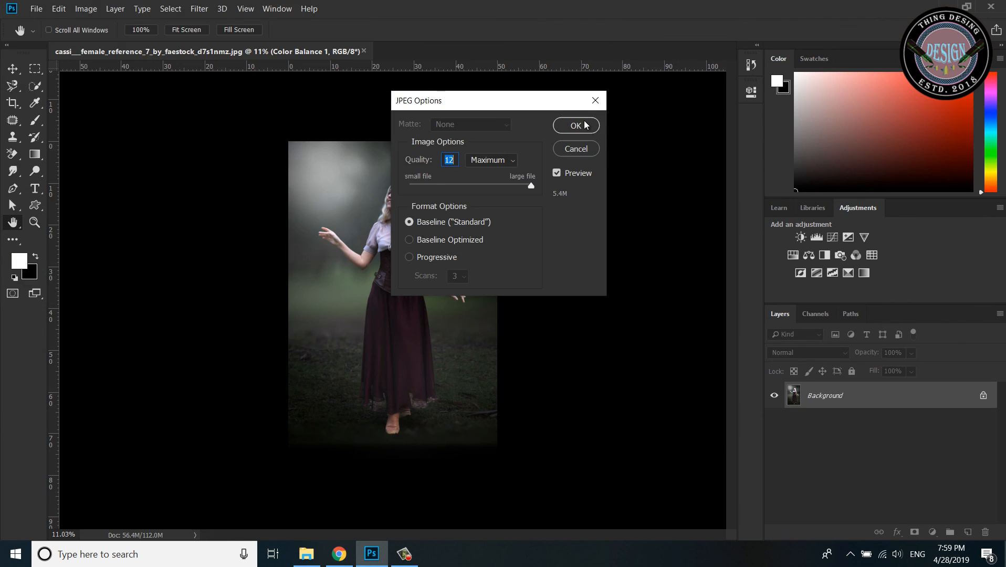
left_click(576, 126)
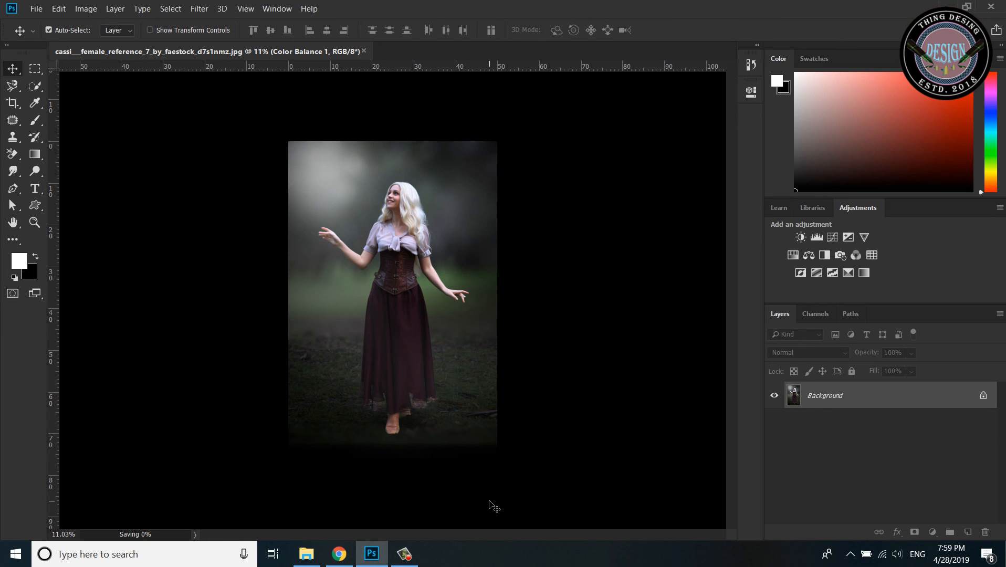